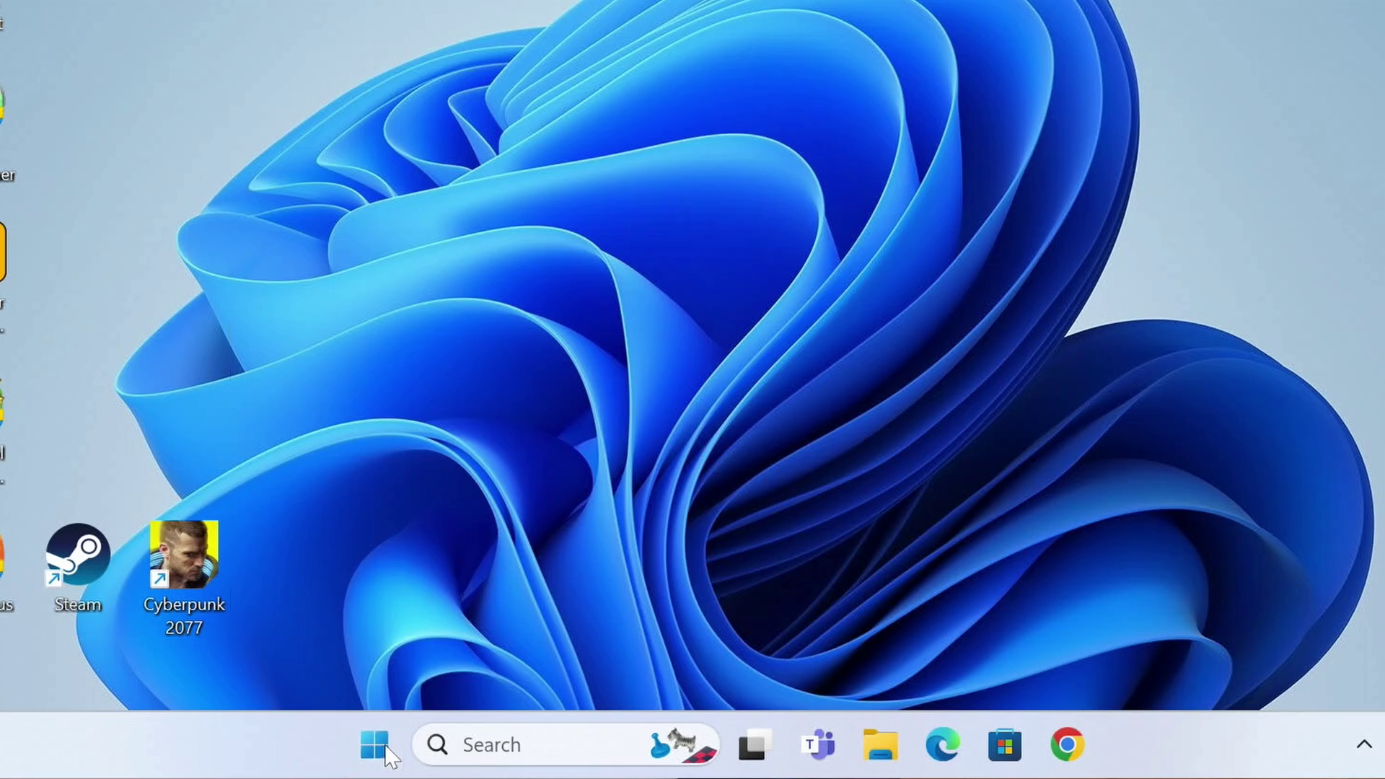
# Restart into the recovery environment from the Start button's power-user menu.
pyautogui.rightClick(438, 757)
pyautogui.click(372, 623)
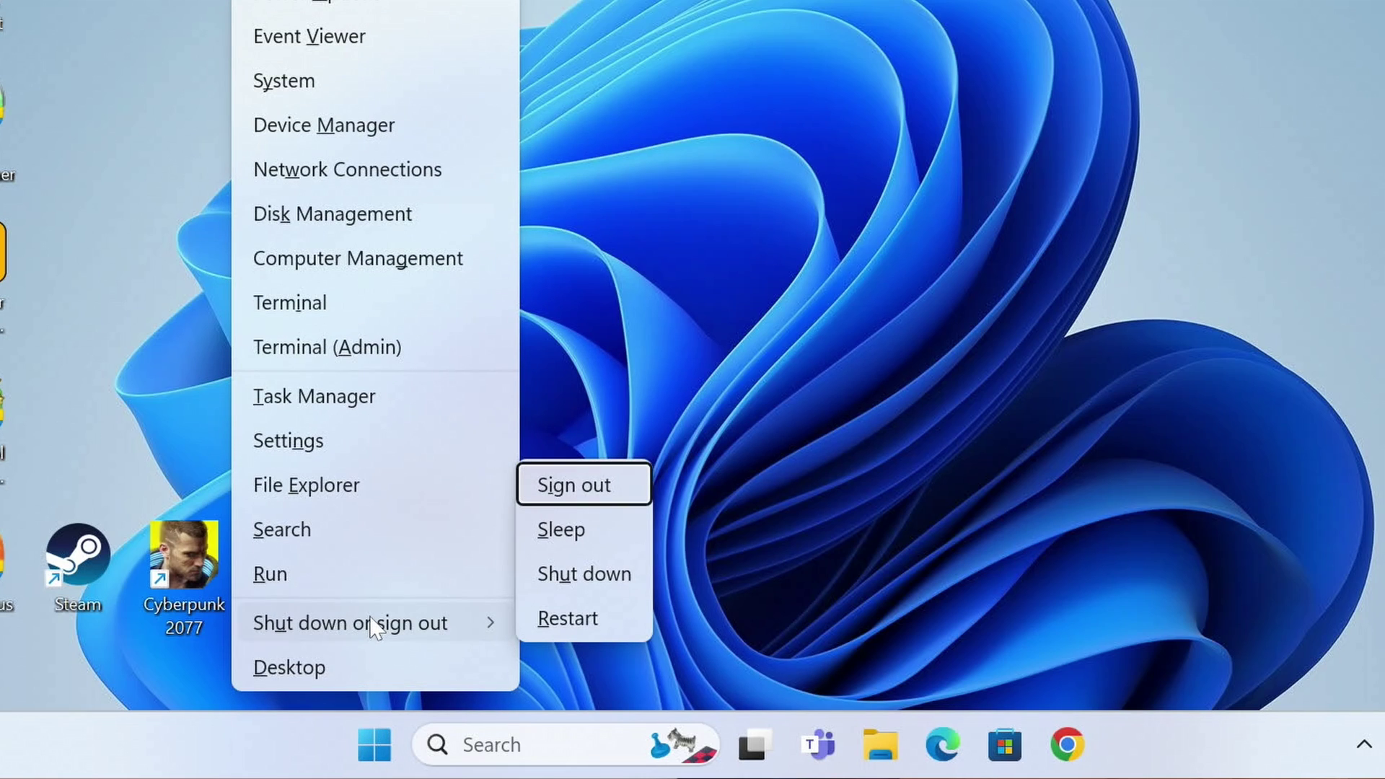
pyautogui.click(570, 620)
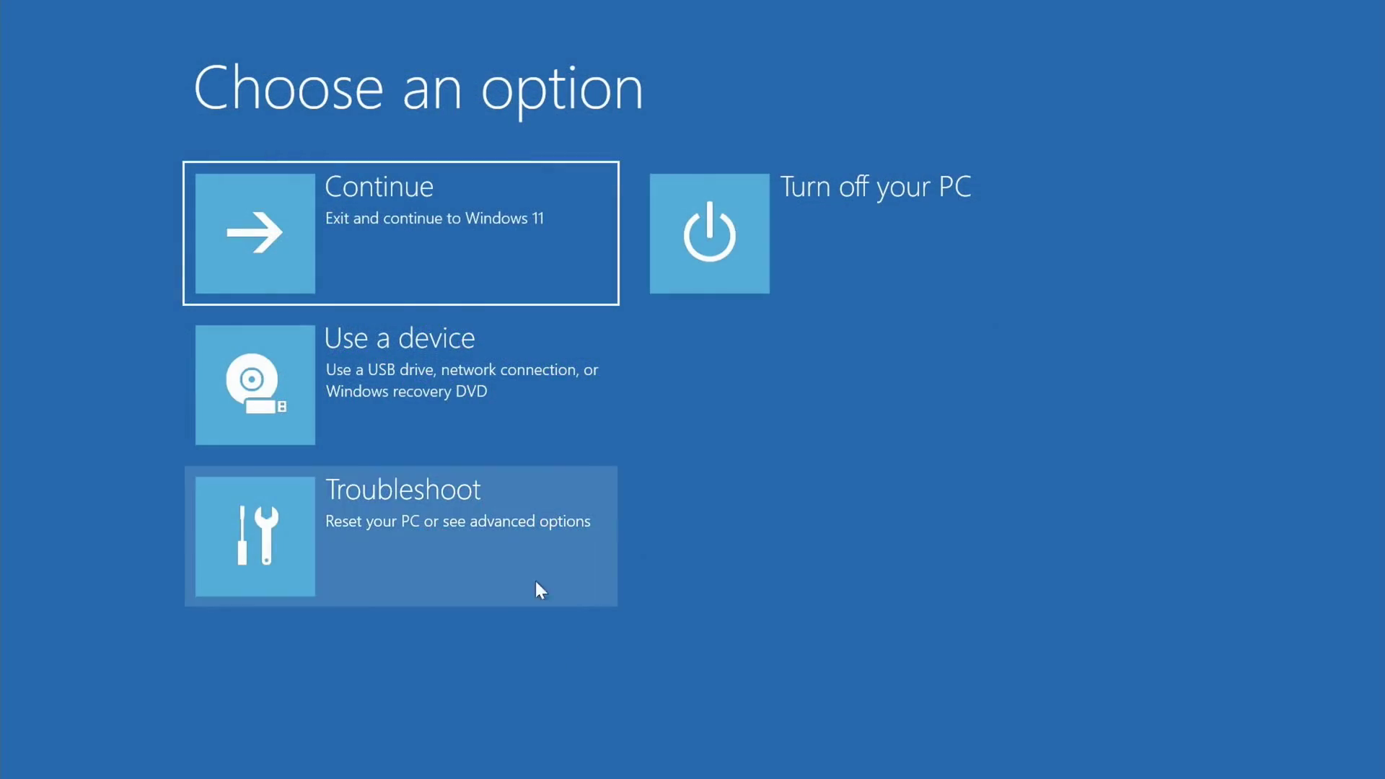
# Go to Troubleshoot > Startup Settings, restart, and press 4 for Safe Mode.
pyautogui.click(536, 582)
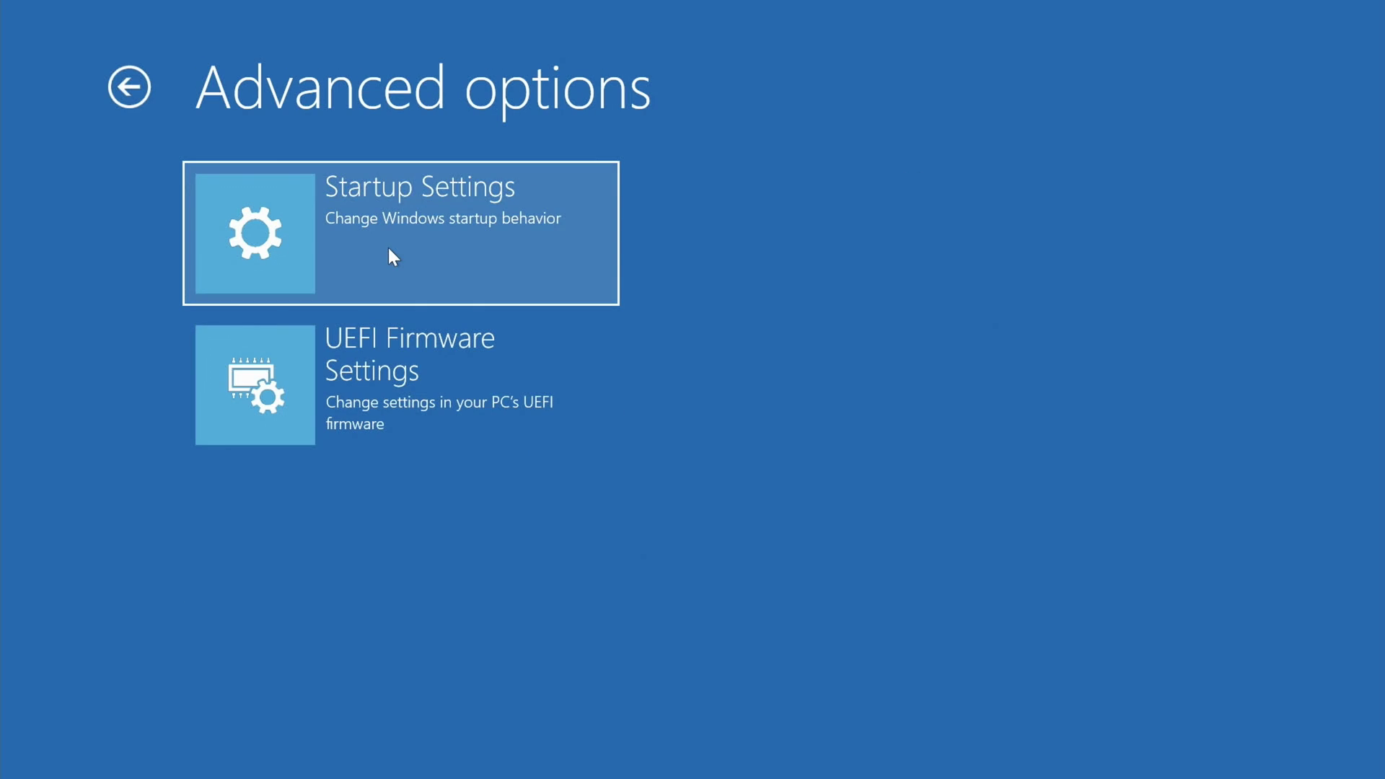
pyautogui.click(388, 248)
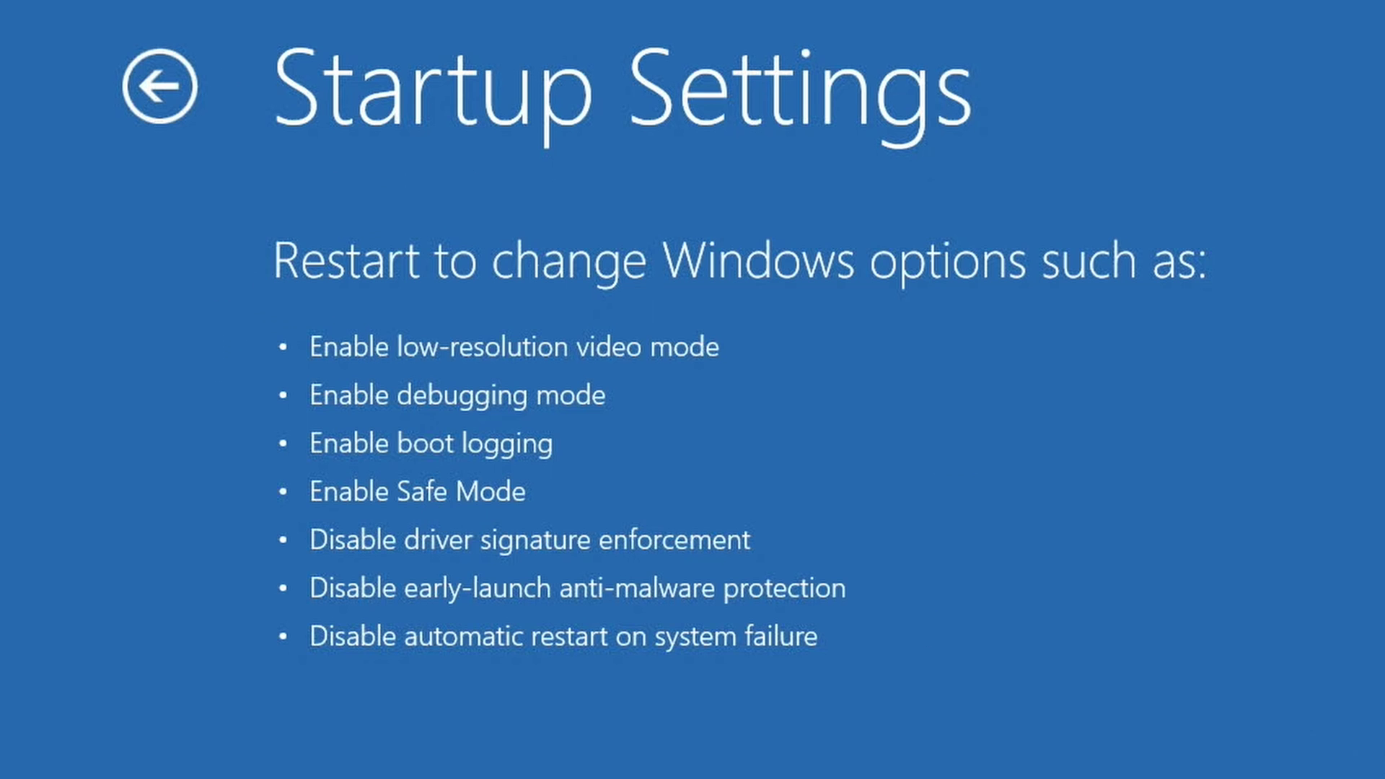
pyautogui.click(995, 474)
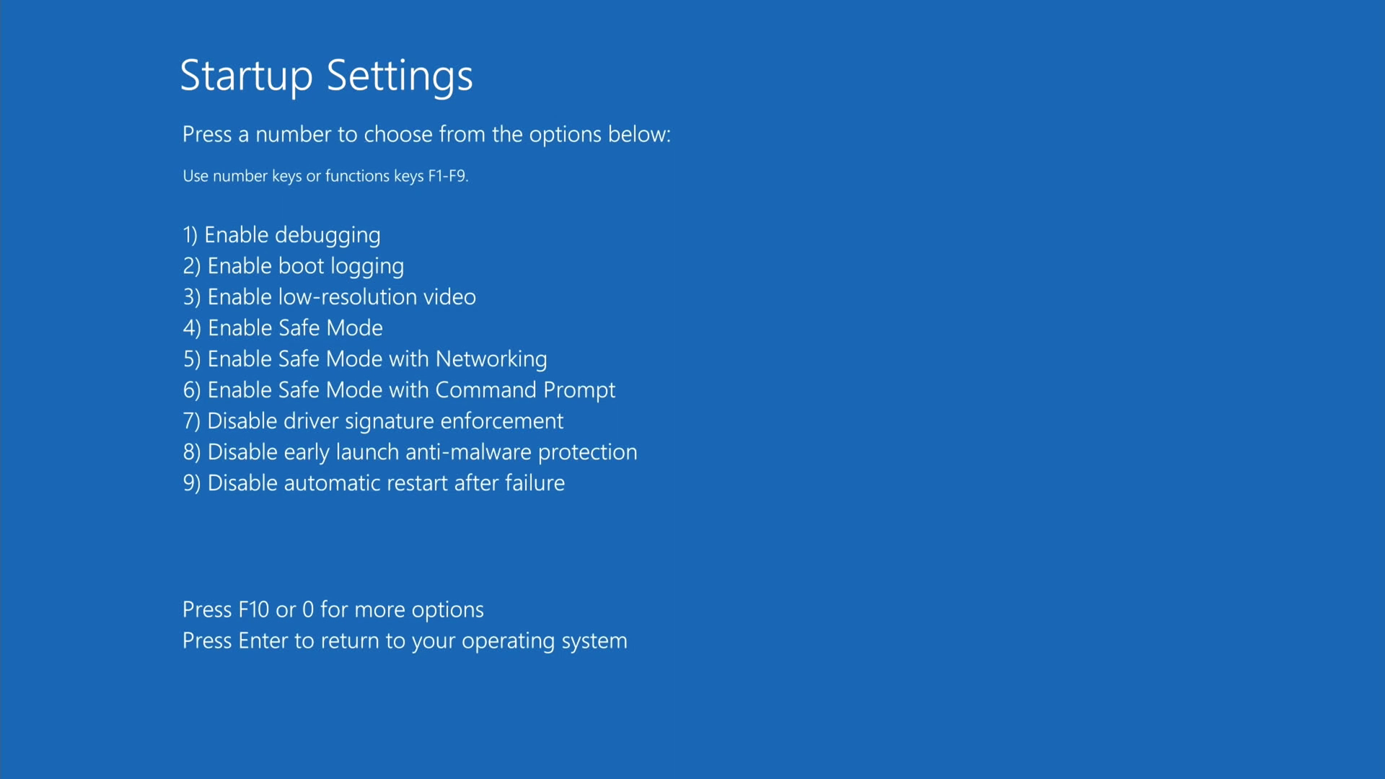
pyautogui.press('4')
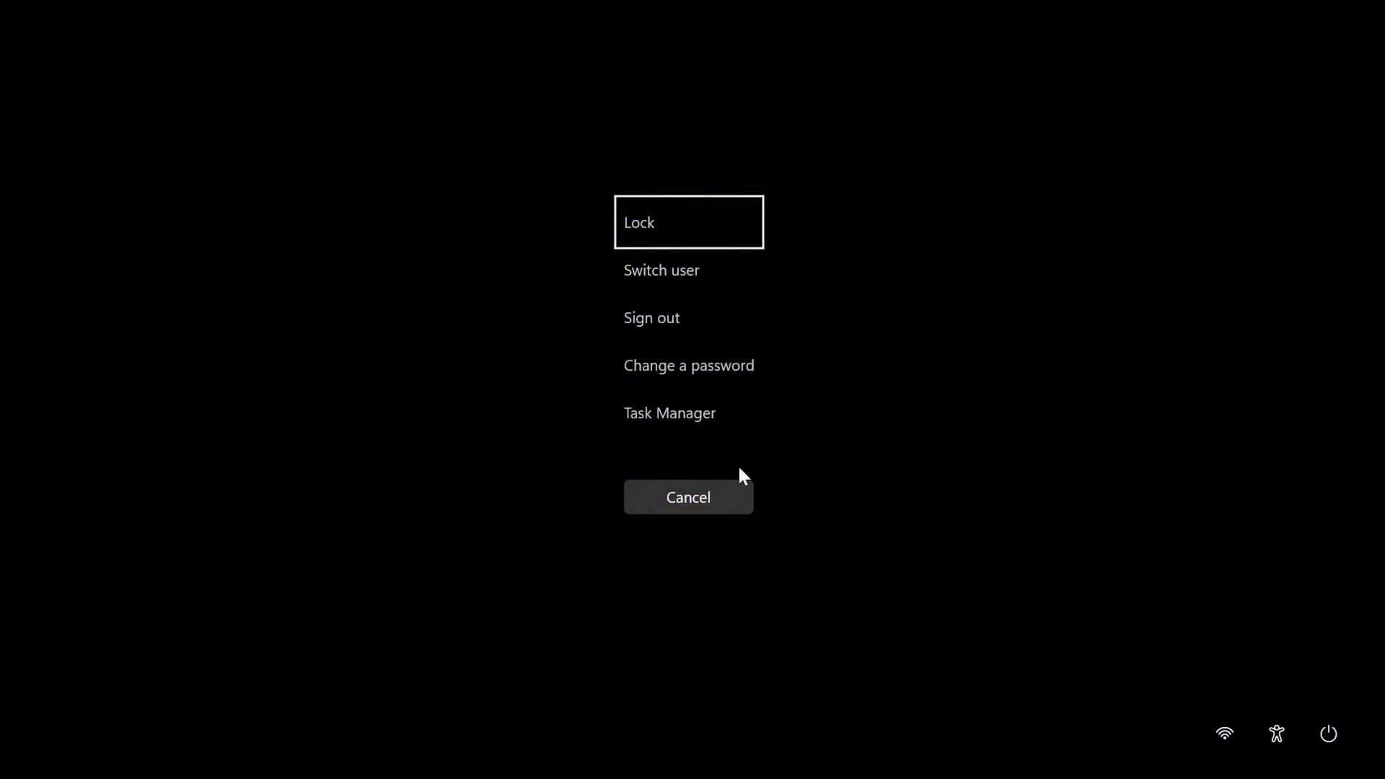
pyautogui.click(1339, 736)
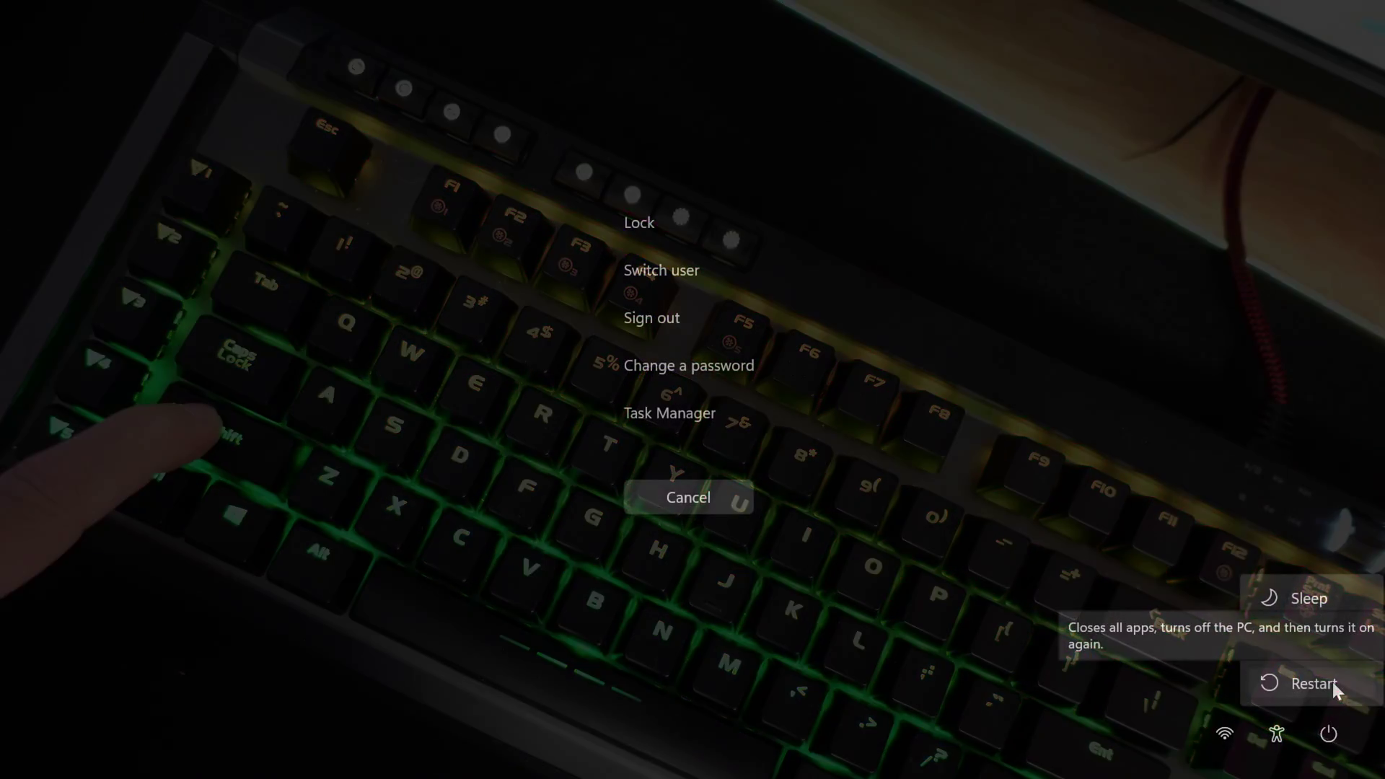
# Restart from the security screen's Power menu into recovery, then choose Safe Mode (4) in Startup Settings.
pyautogui.click(1313, 682)
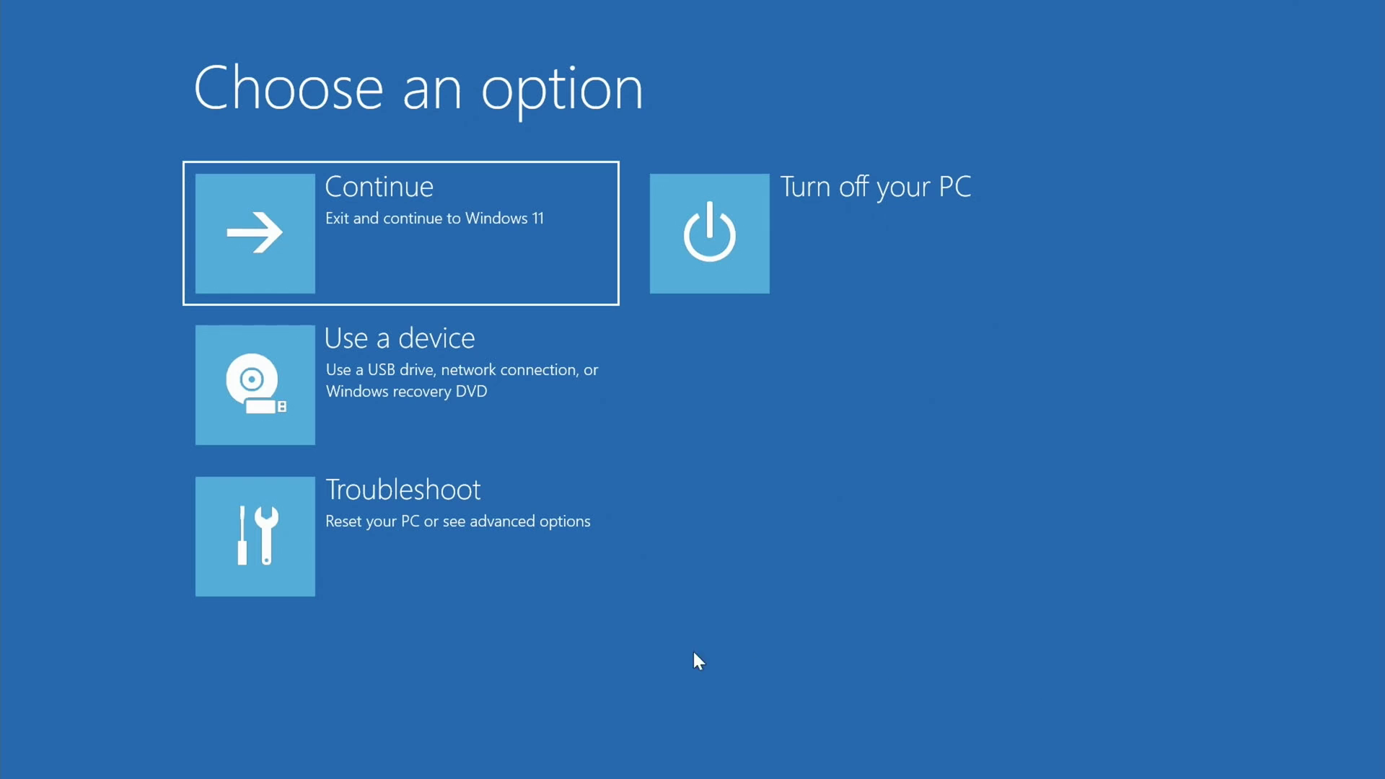
pyautogui.click(424, 544)
pyautogui.click(388, 240)
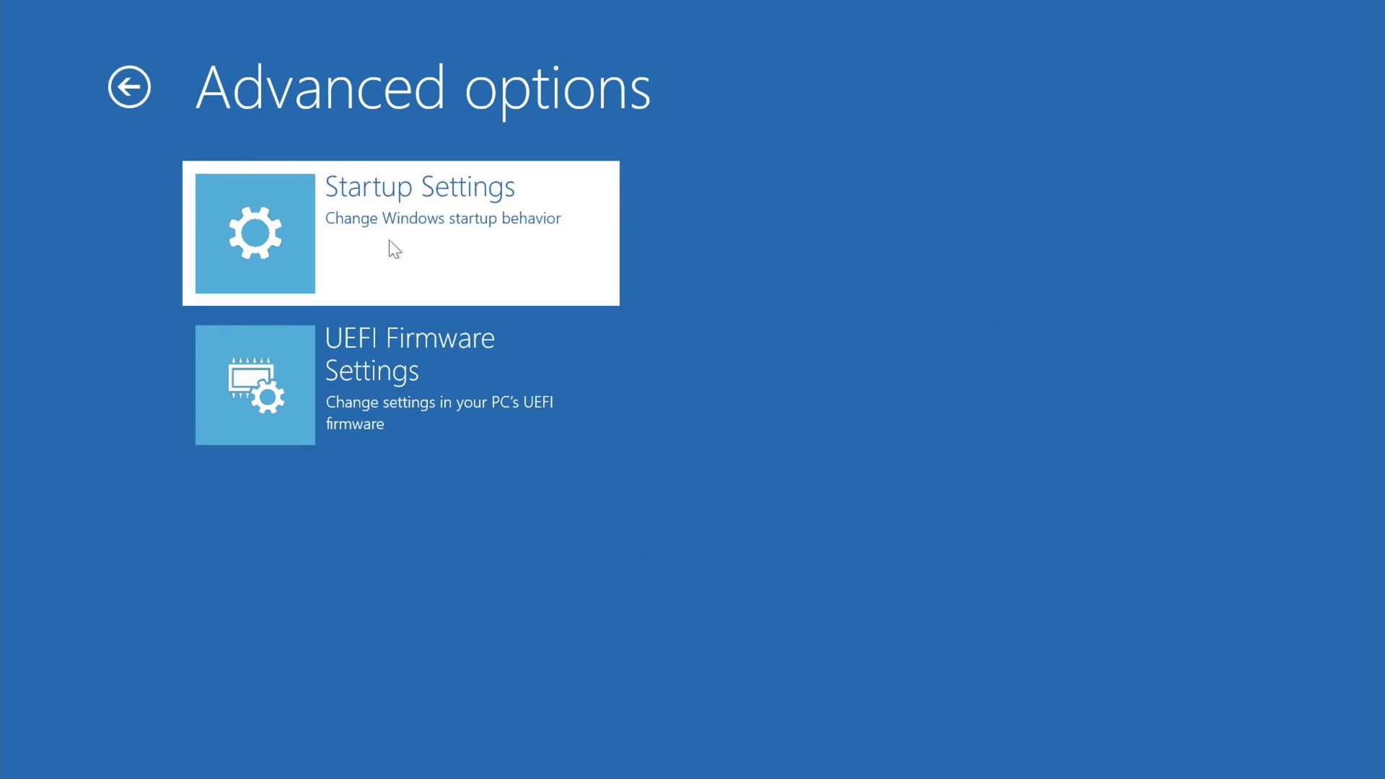
pyautogui.click(975, 477)
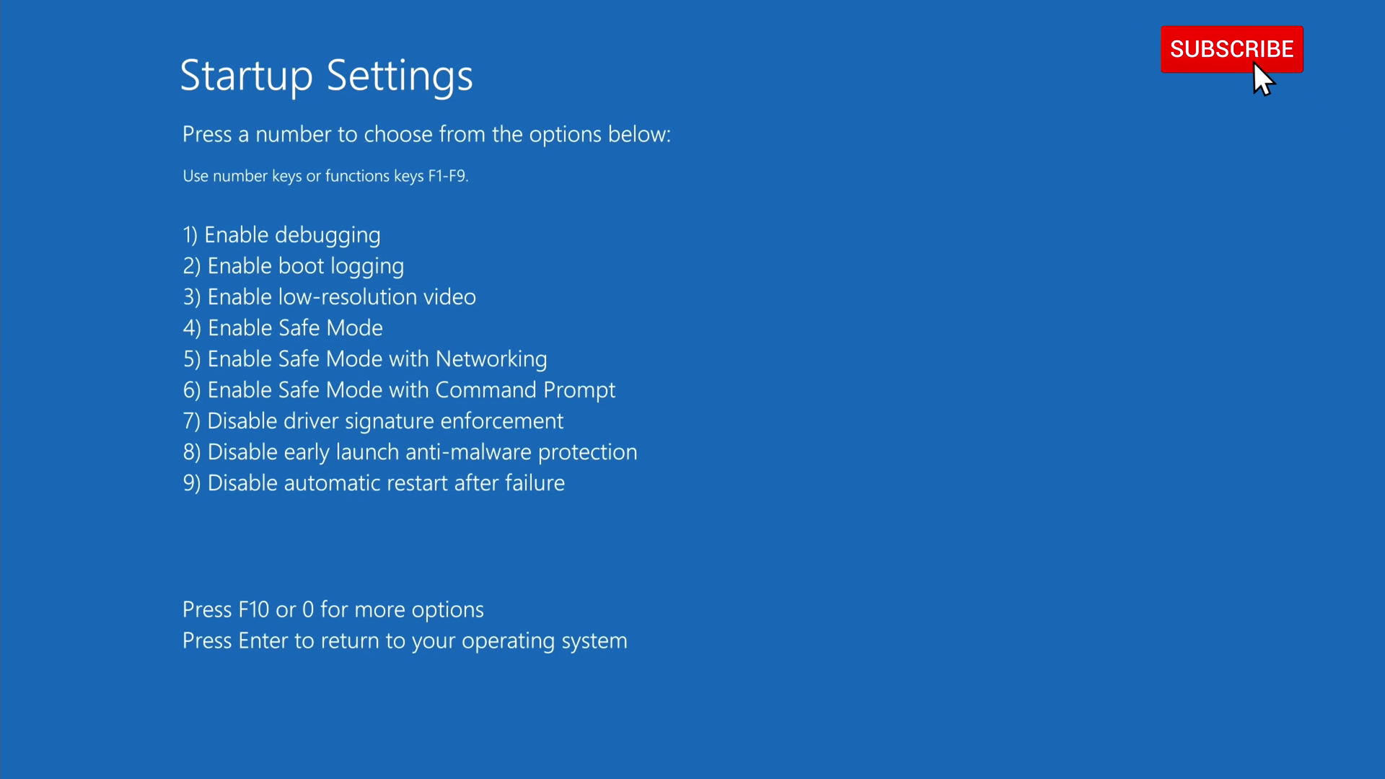
pyautogui.press('4')
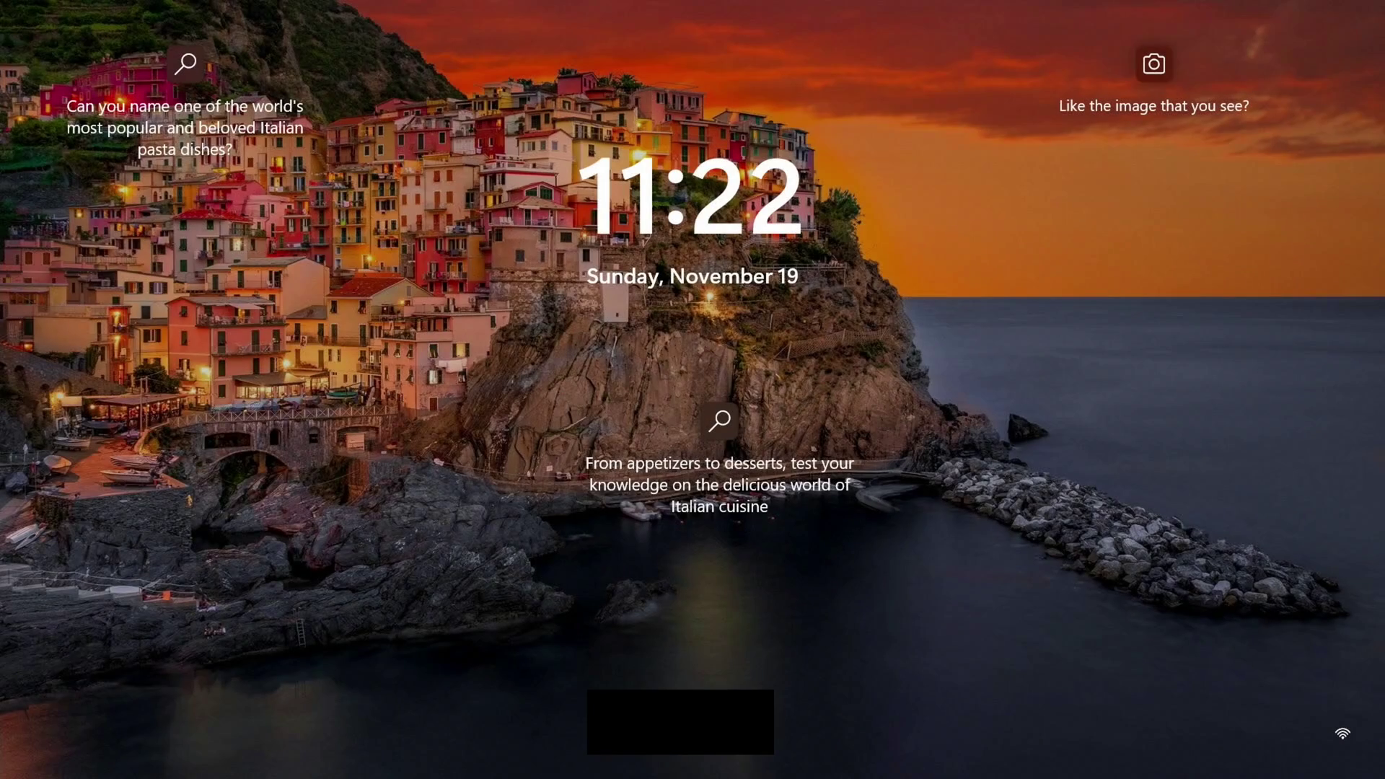
# From the sign-in screen, restart into recovery options, confirming Restart anyway.
pyautogui.press('space')
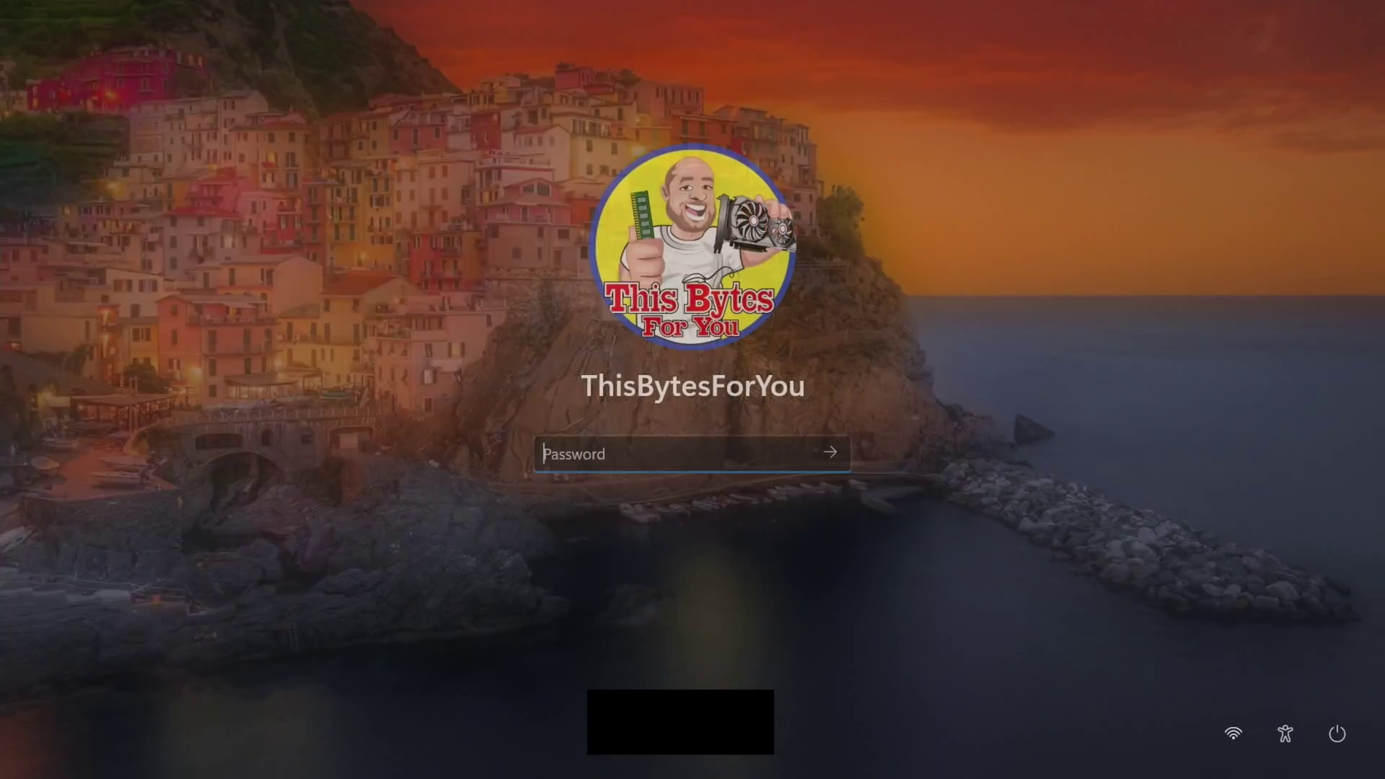
pyautogui.click(1335, 736)
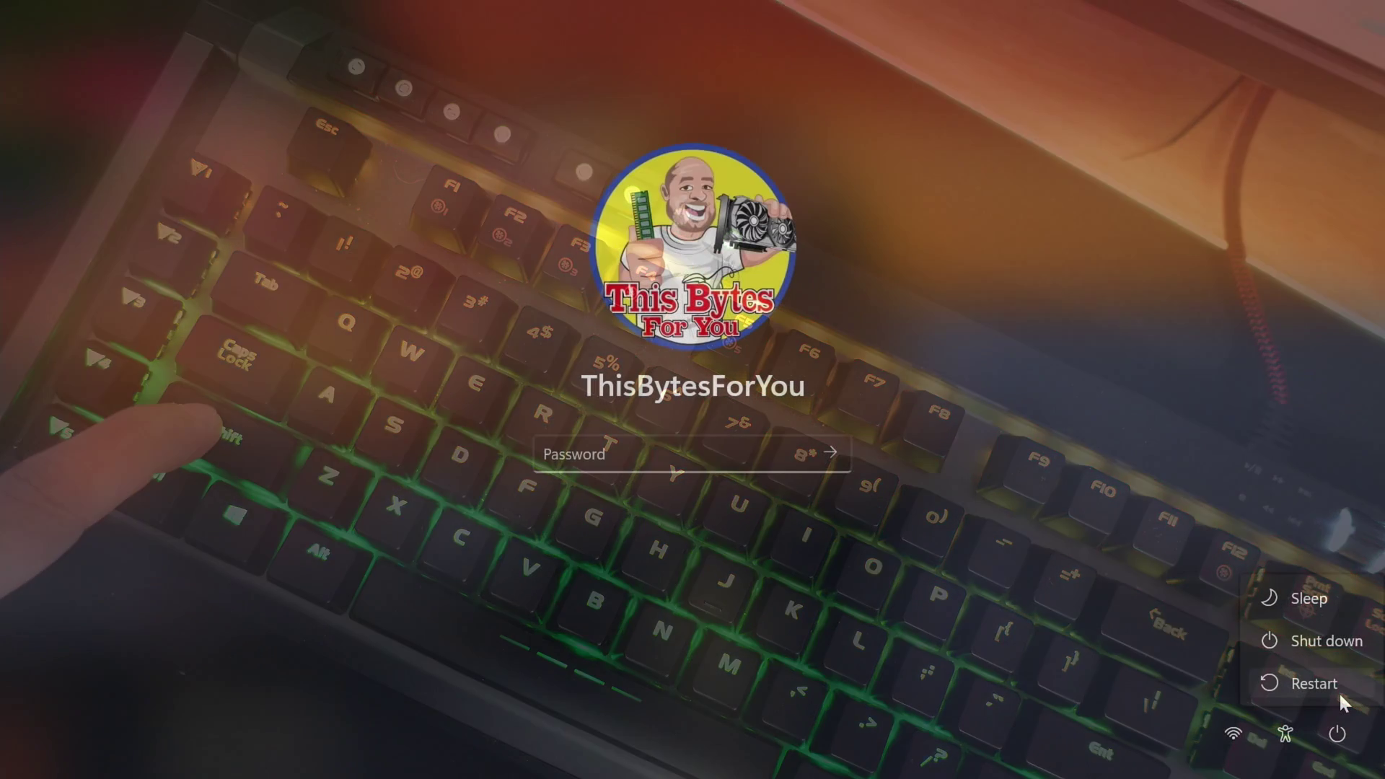
pyautogui.click(1340, 697)
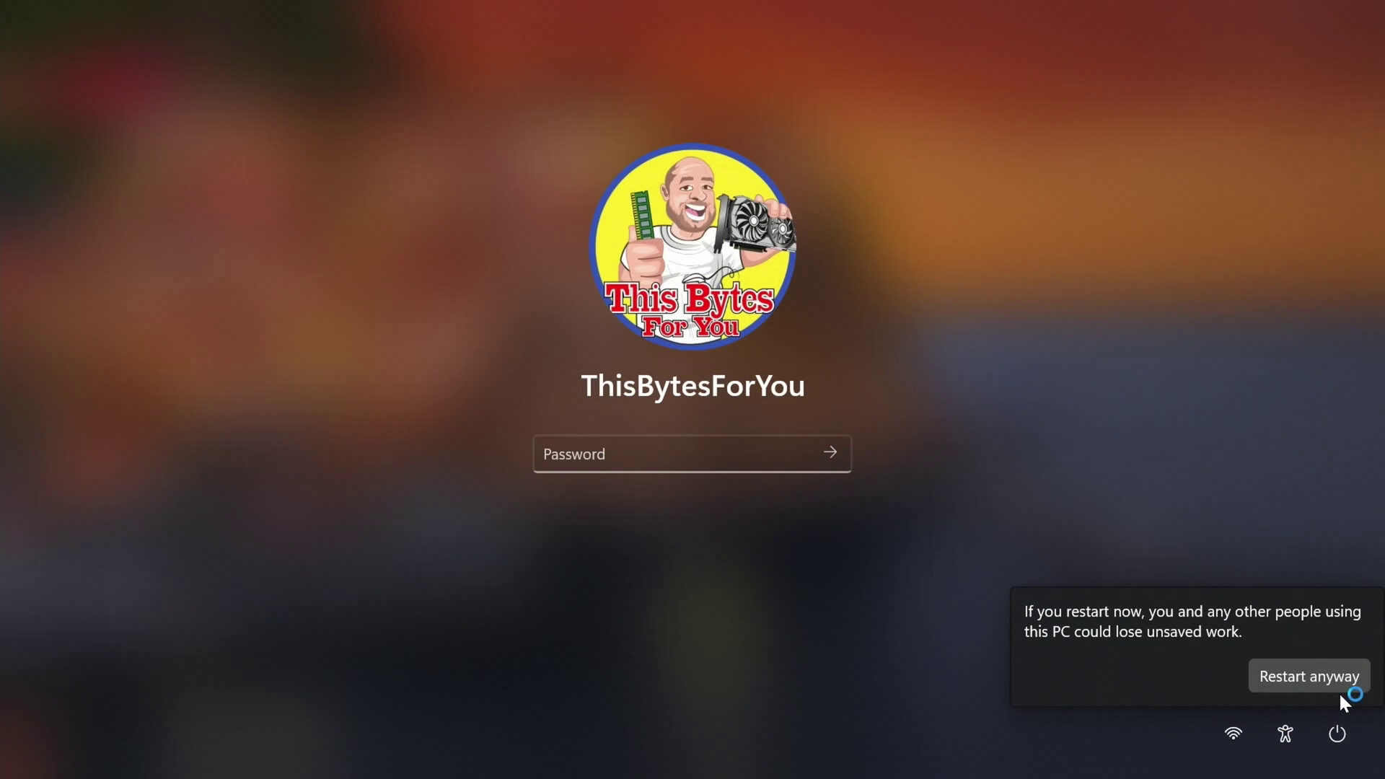
pyautogui.keyDown('shift'); pyautogui.click(1321, 672); pyautogui.keyUp('shift')
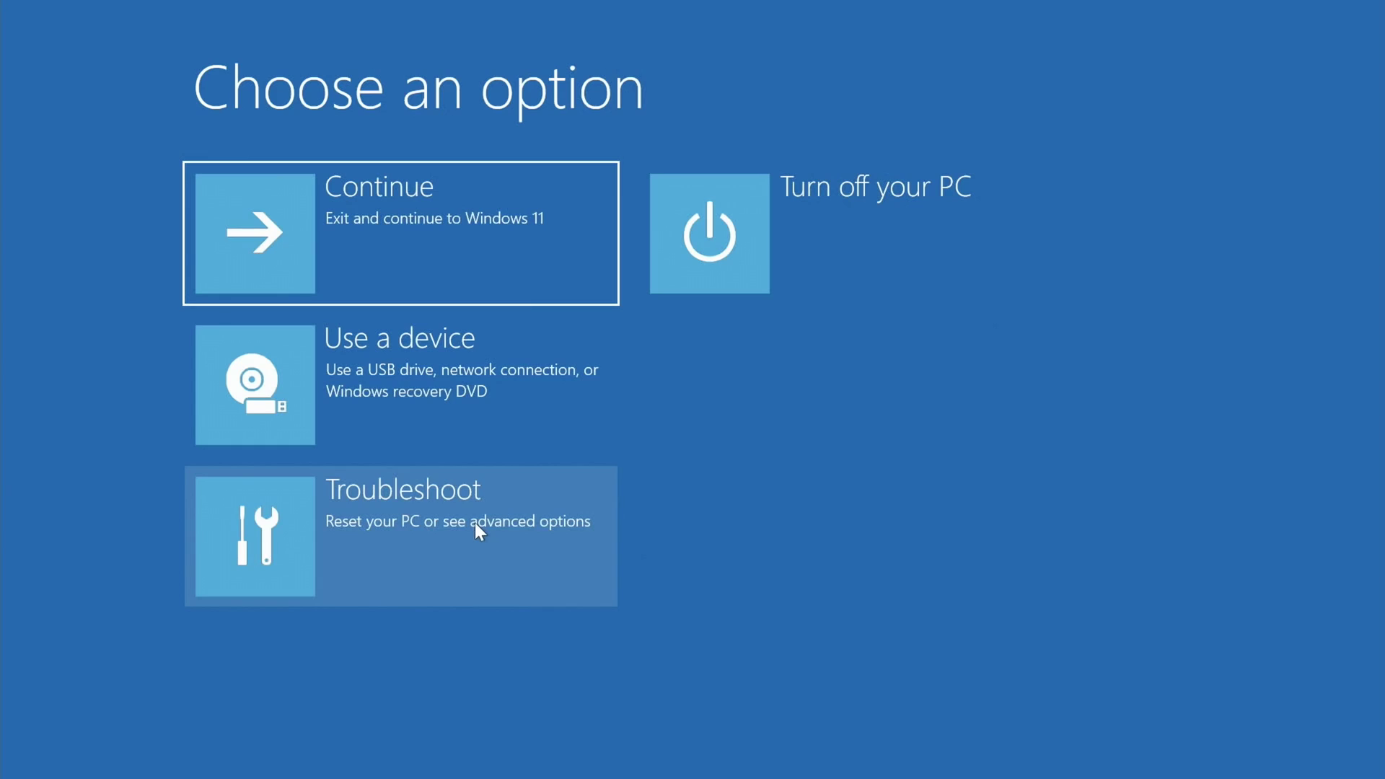
# Open Troubleshoot > Startup Settings, restart, and press 4 for Safe Mode.
pyautogui.click(474, 522)
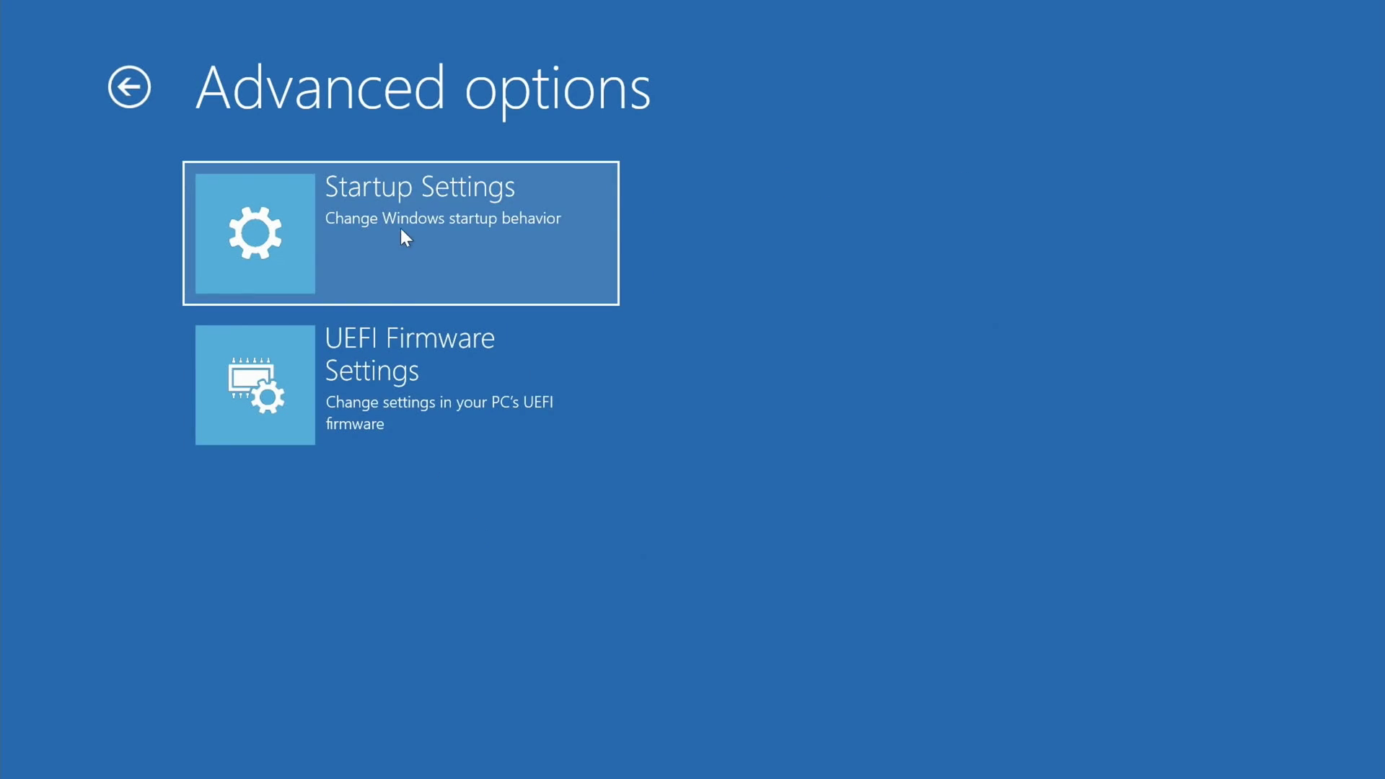
pyautogui.click(401, 229)
pyautogui.click(966, 479)
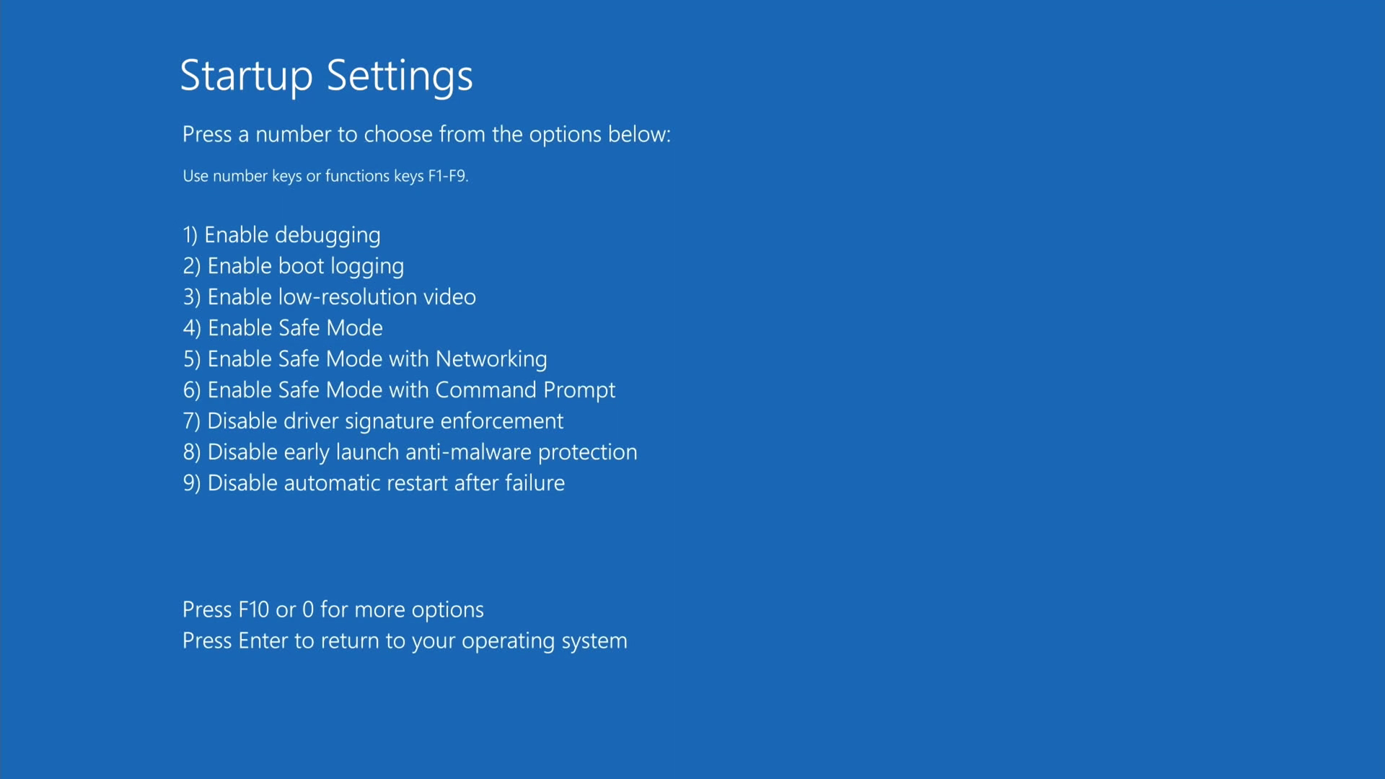
pyautogui.press('4')
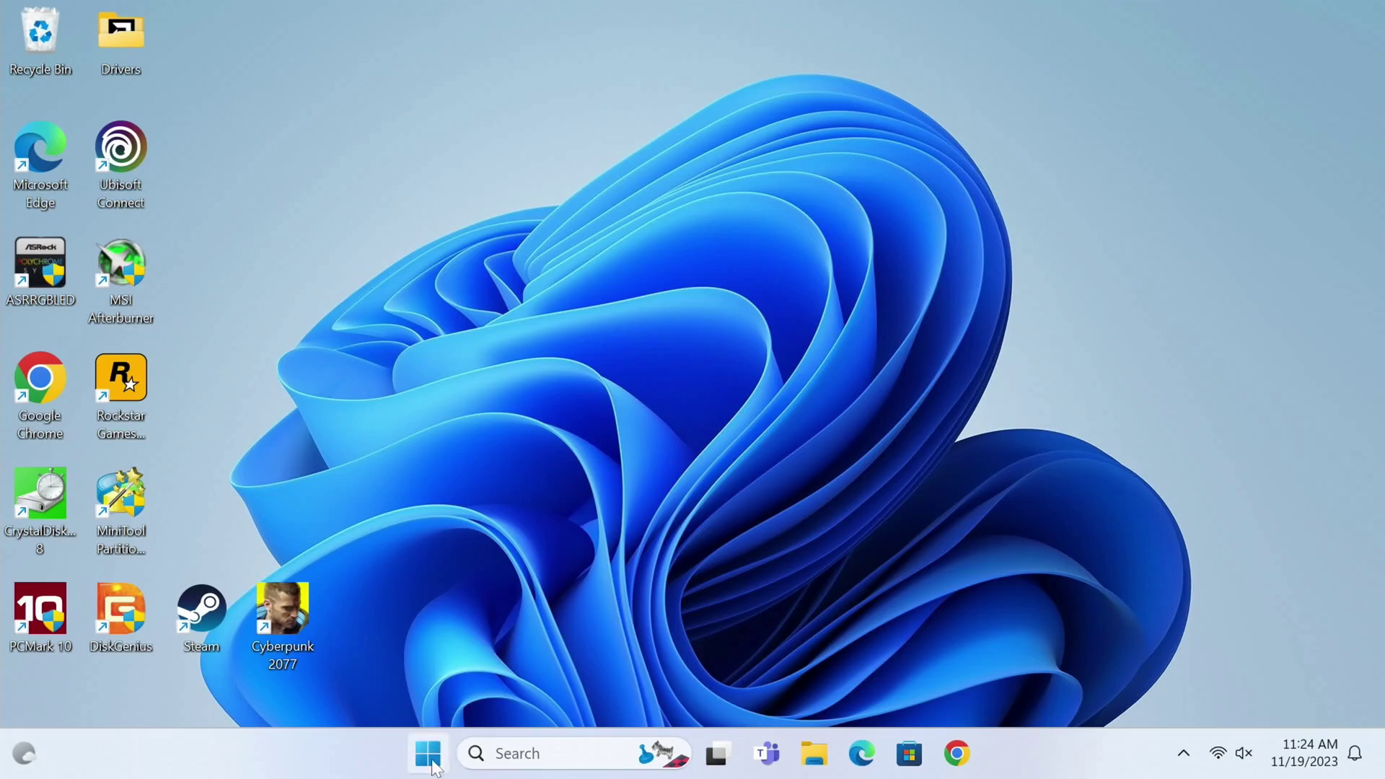
# Search 'recovery options' and use Advanced startup to restart into recovery.
pyautogui.click(430, 756)
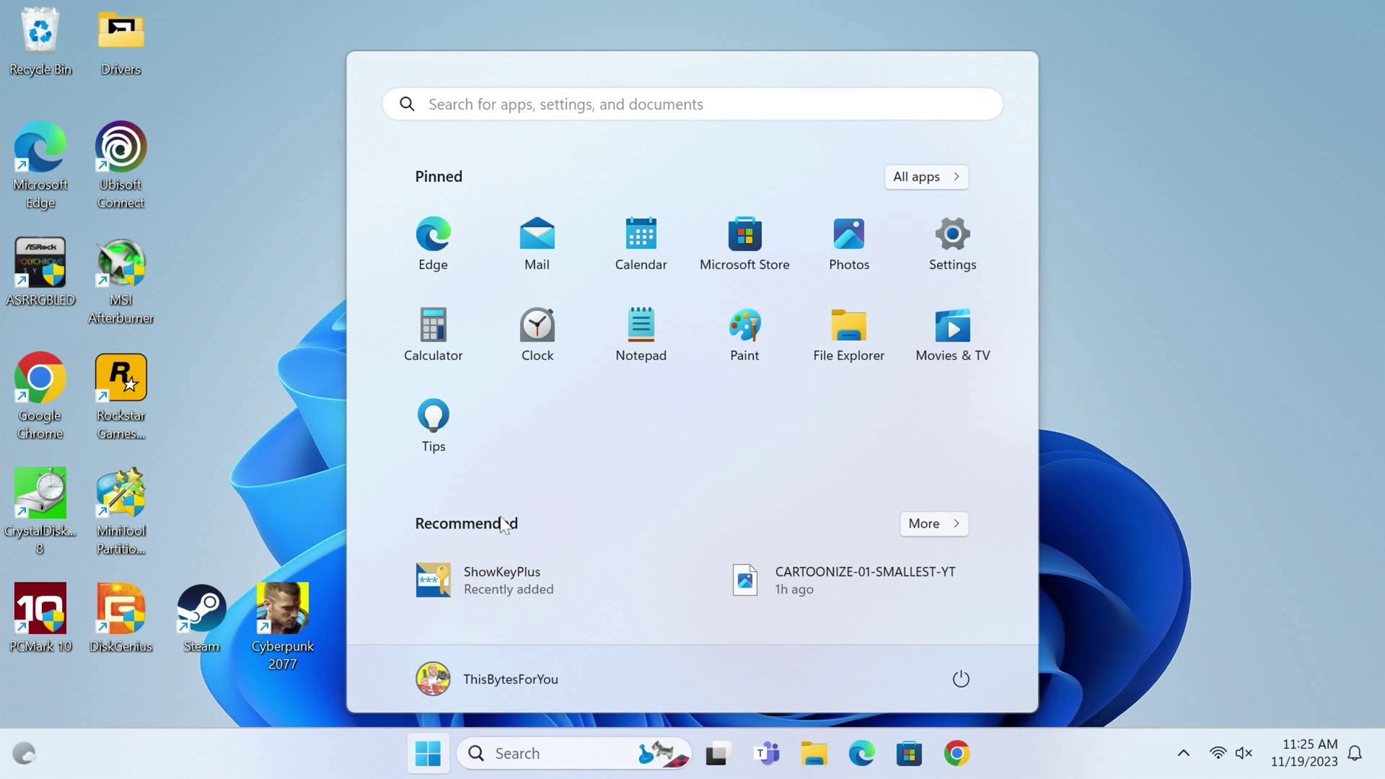
pyautogui.write('recovery ')
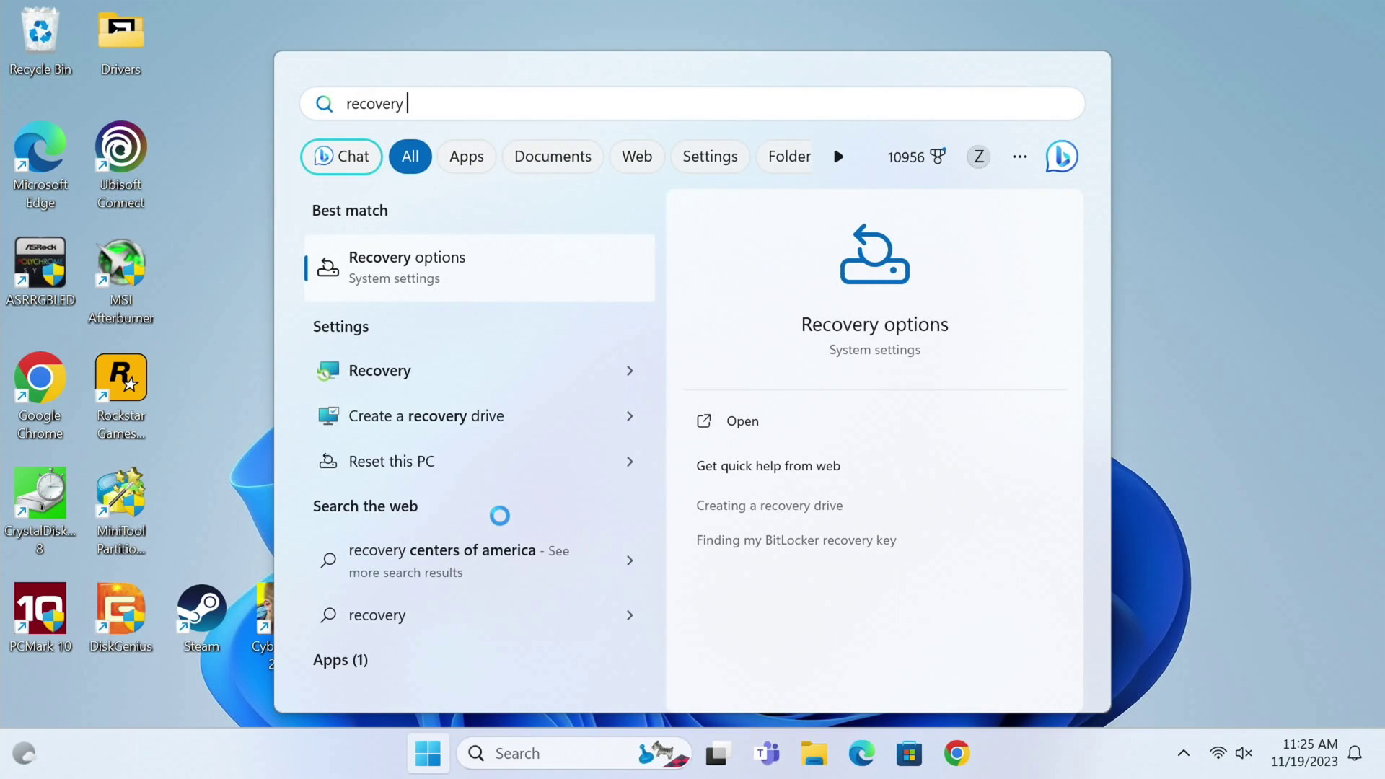
pyautogui.write('options')
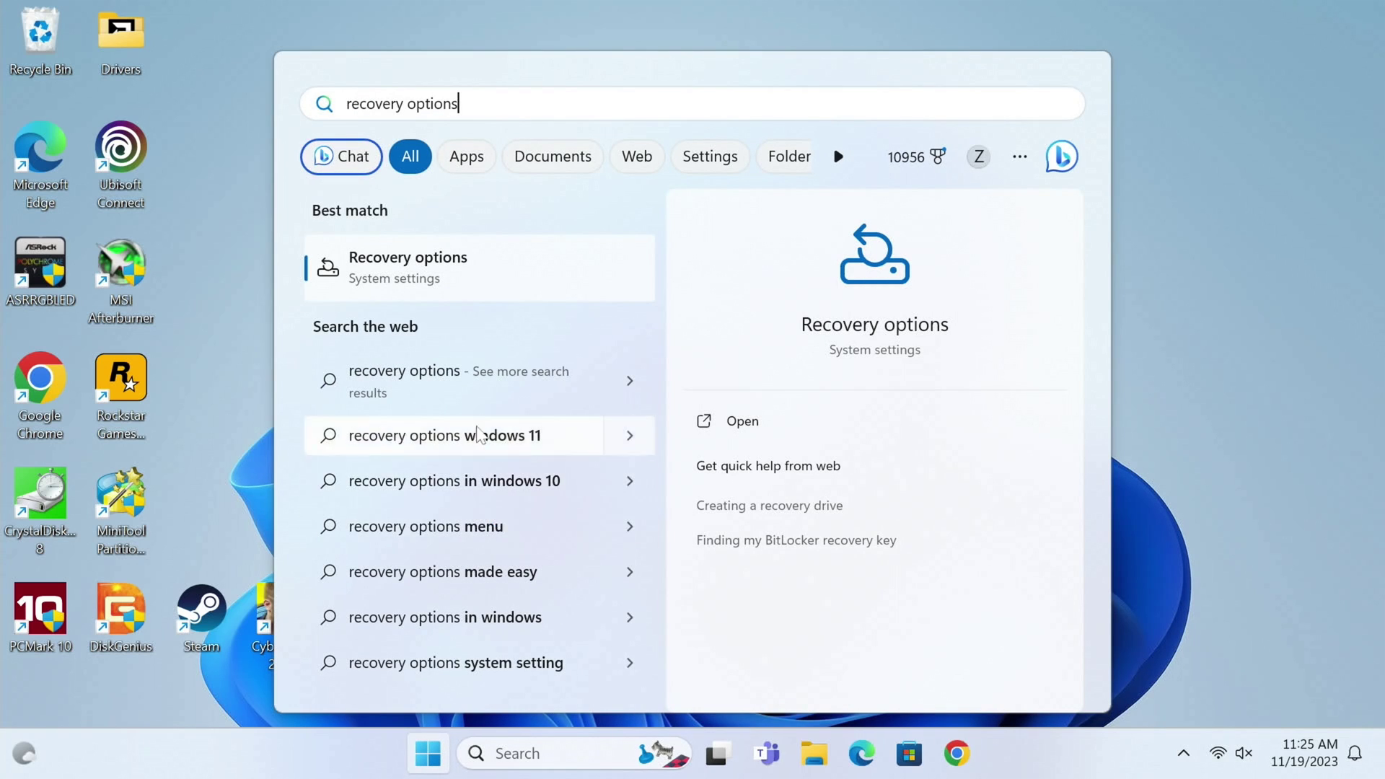
pyautogui.click(417, 267)
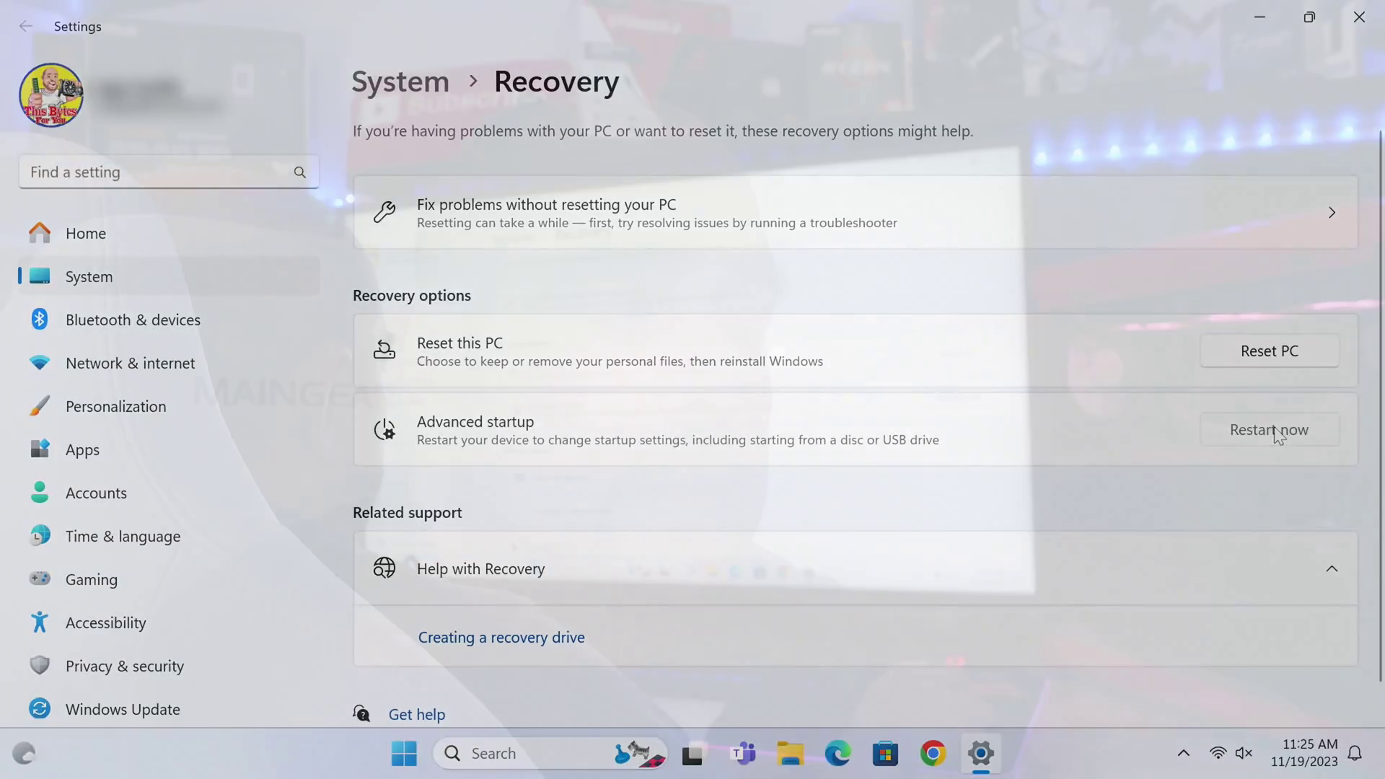
pyautogui.click(1273, 431)
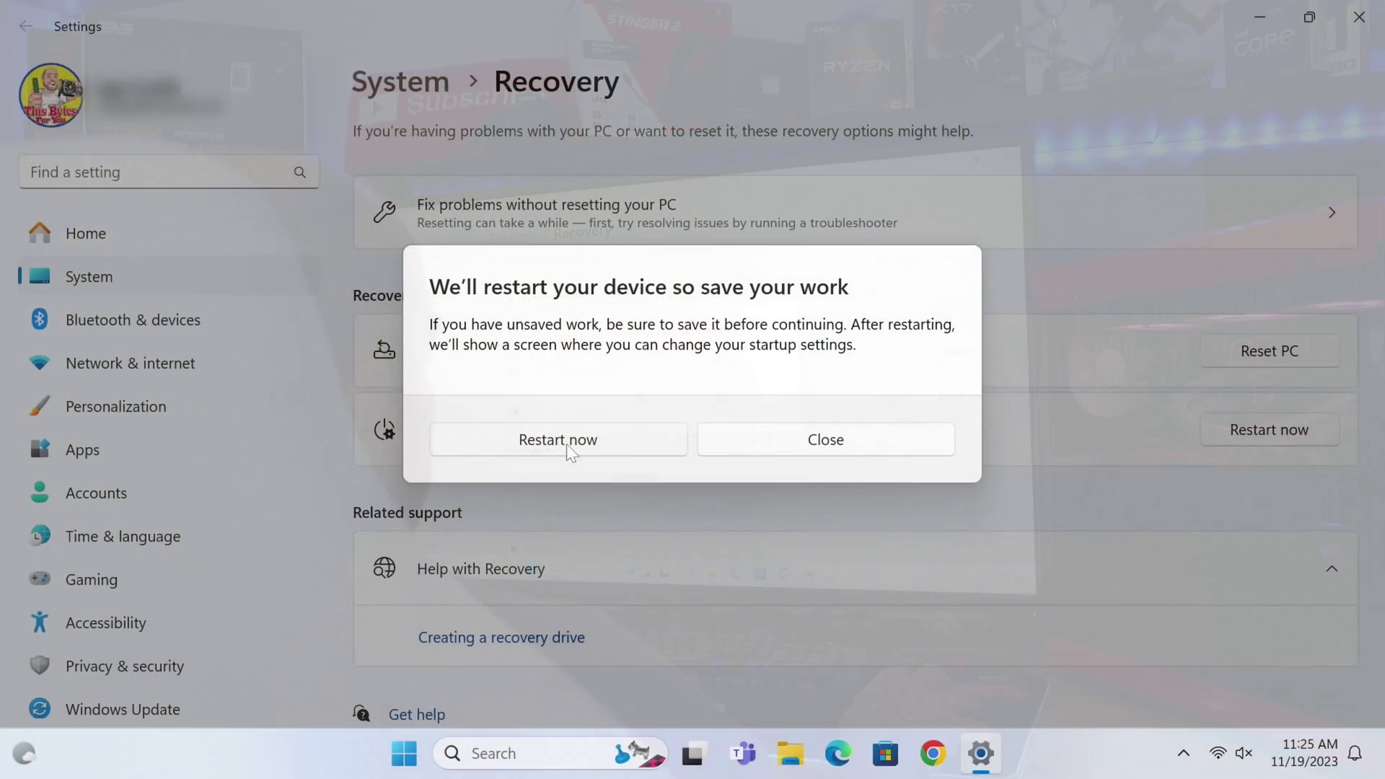
pyautogui.click(566, 445)
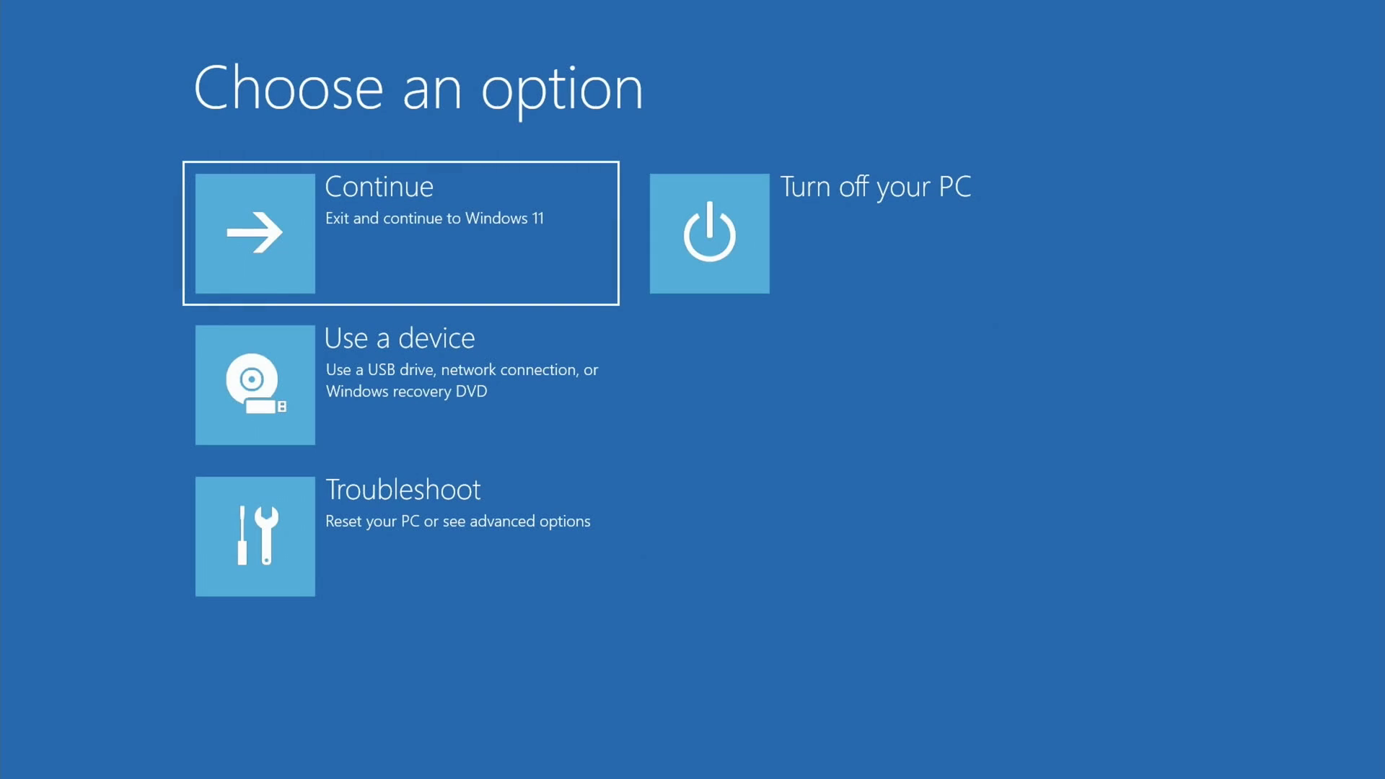
# Go to Troubleshoot > Startup Settings and restart to the numbered boot options.
pyautogui.click(508, 522)
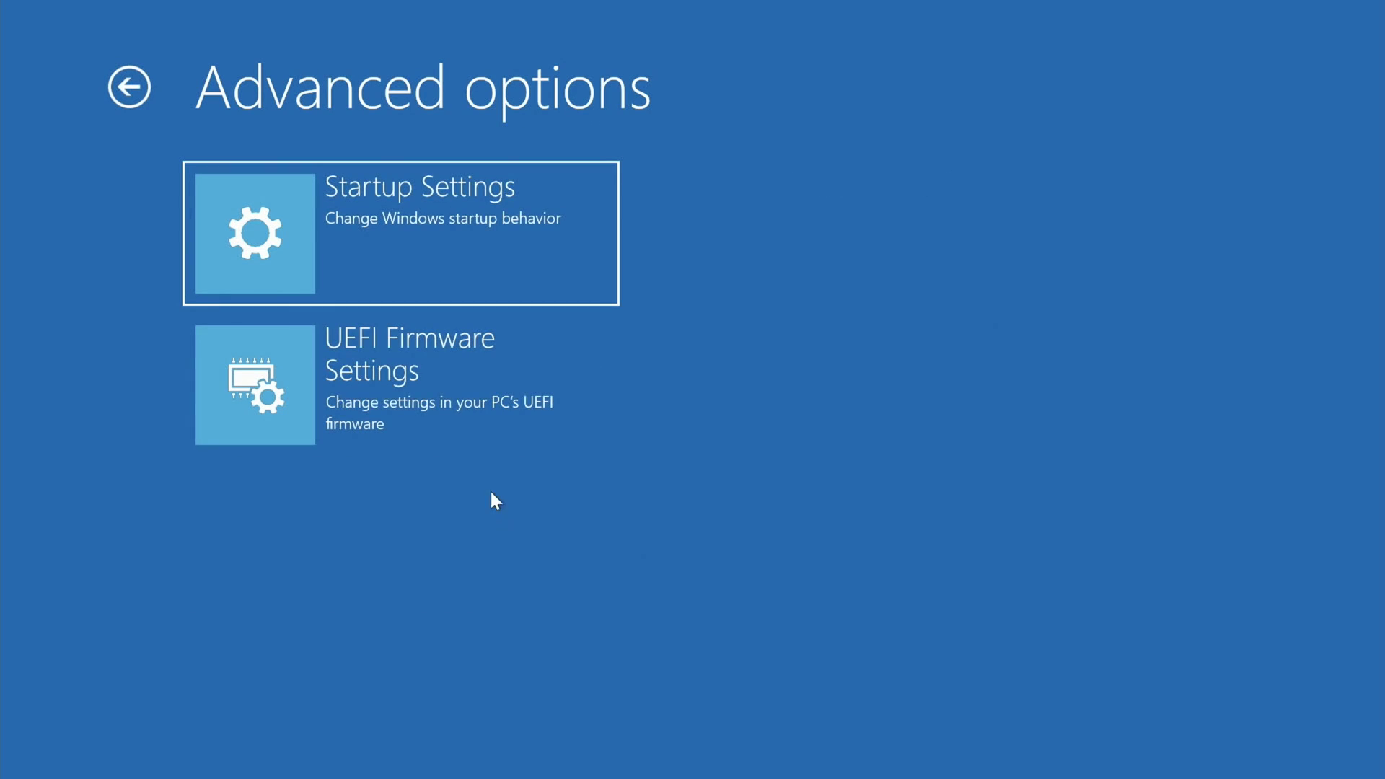
pyautogui.click(420, 247)
pyautogui.click(954, 478)
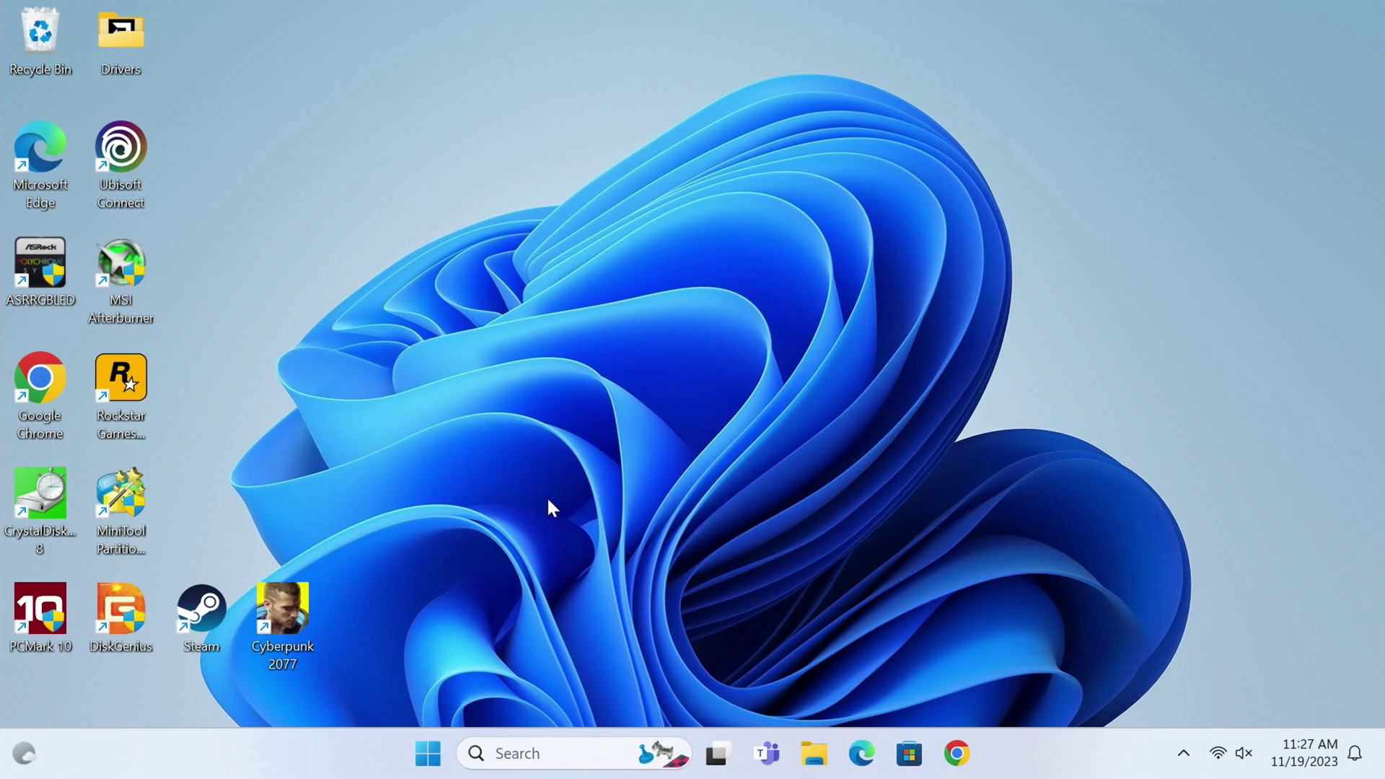
pyautogui.click(428, 754)
# Launch msconfig, enable Minimal Safe boot on the Boot tab, and restart the PC.
pyautogui.write('msconfig')
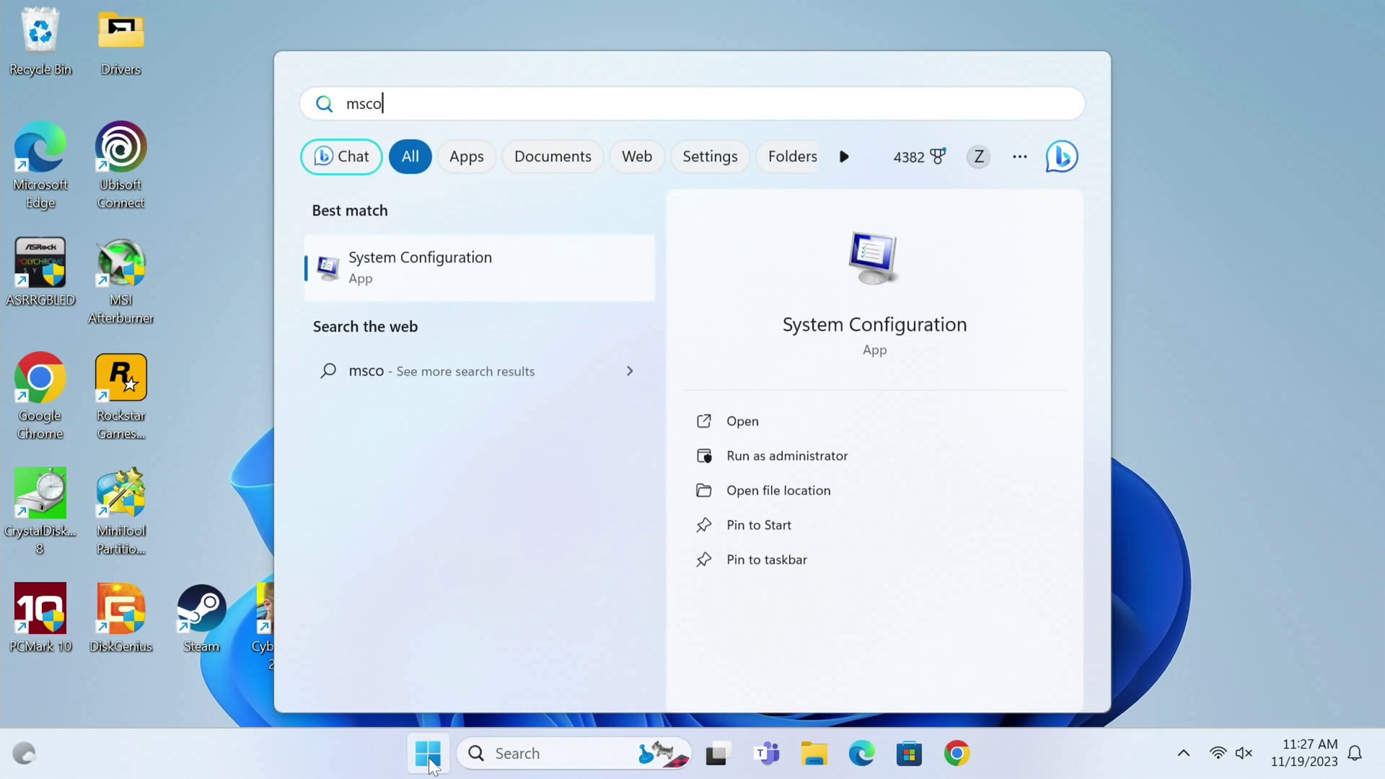
pyautogui.click(424, 271)
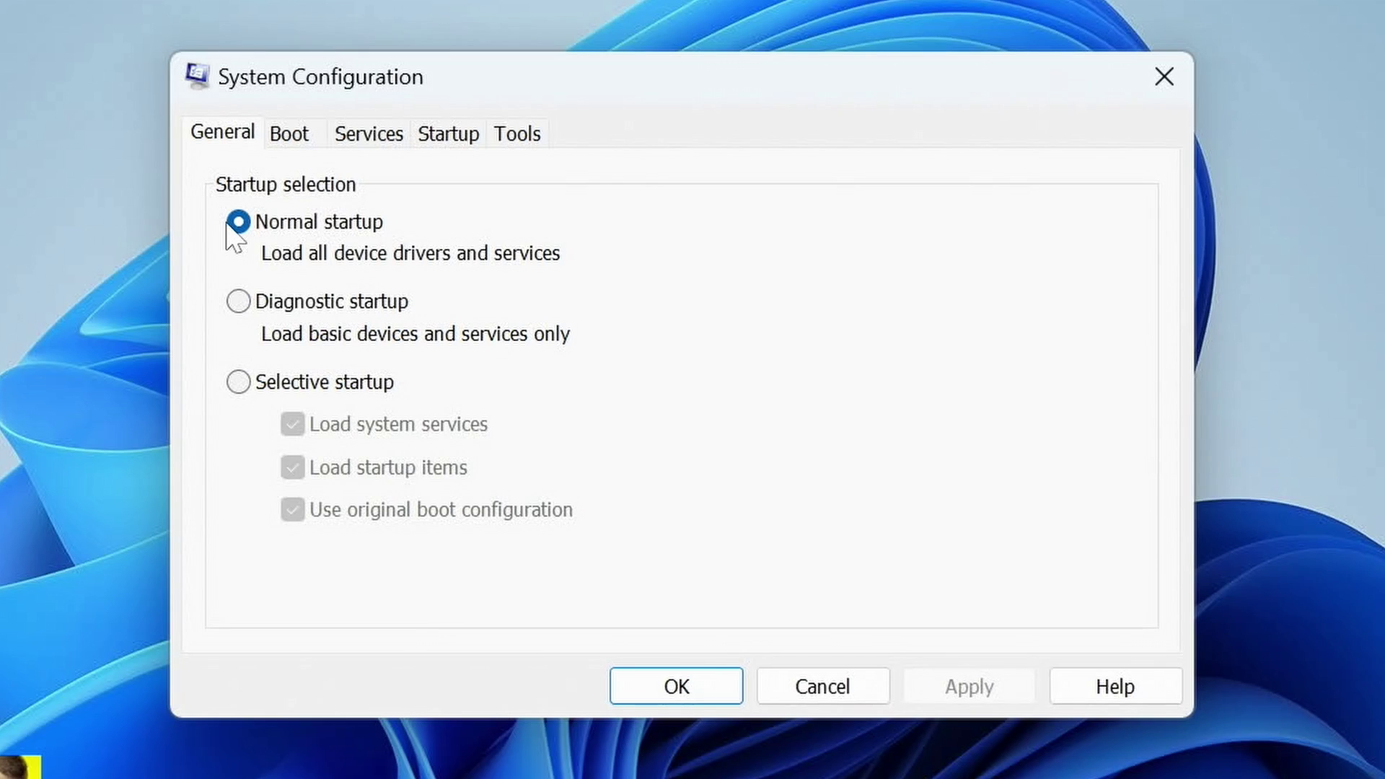
pyautogui.click(289, 134)
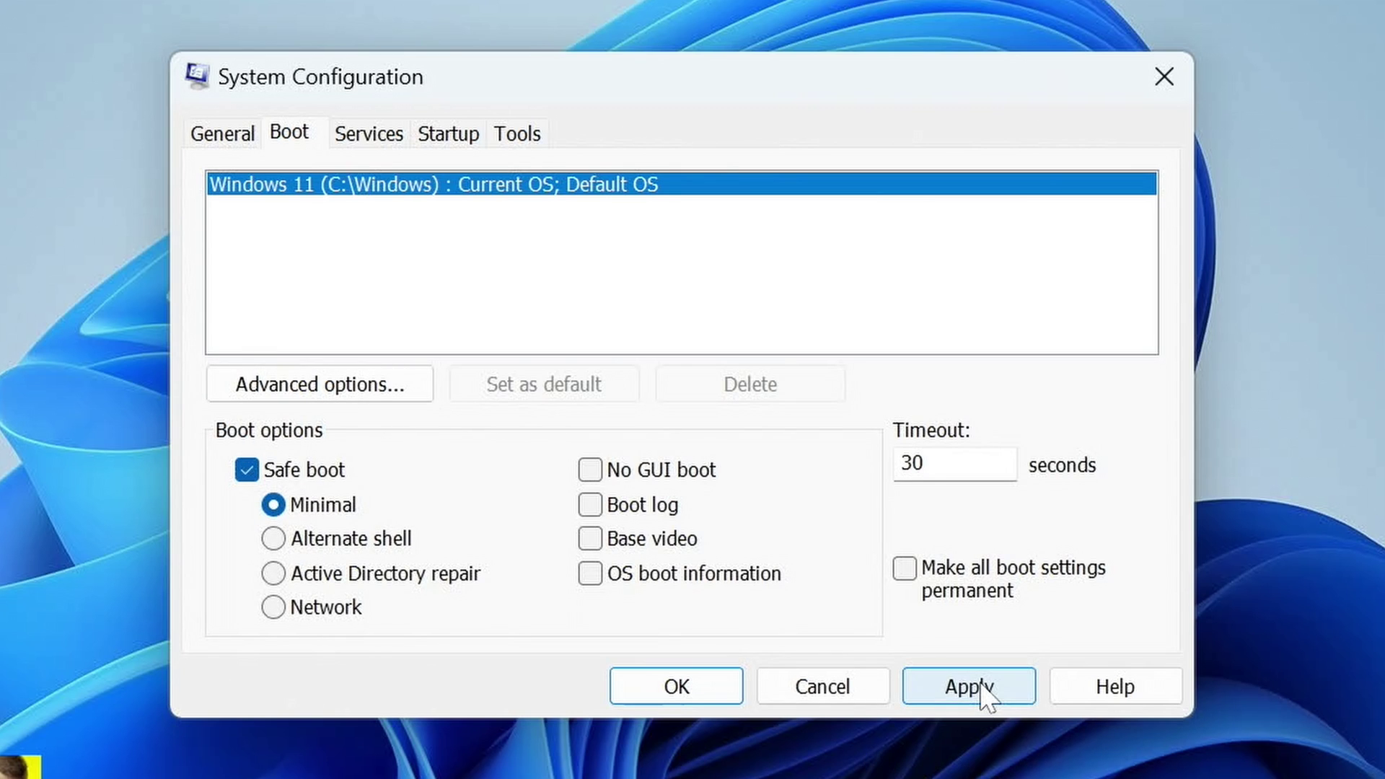
pyautogui.click(665, 689)
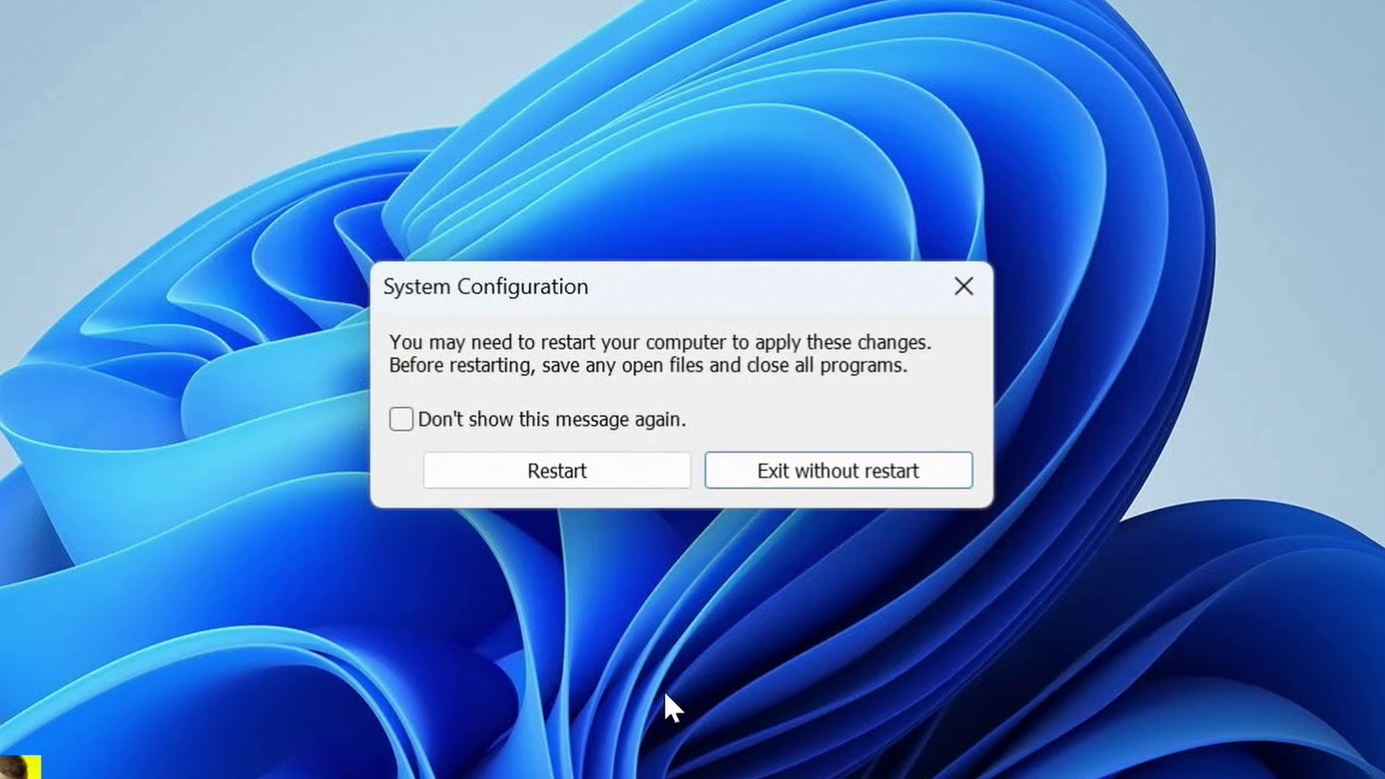
pyautogui.click(620, 482)
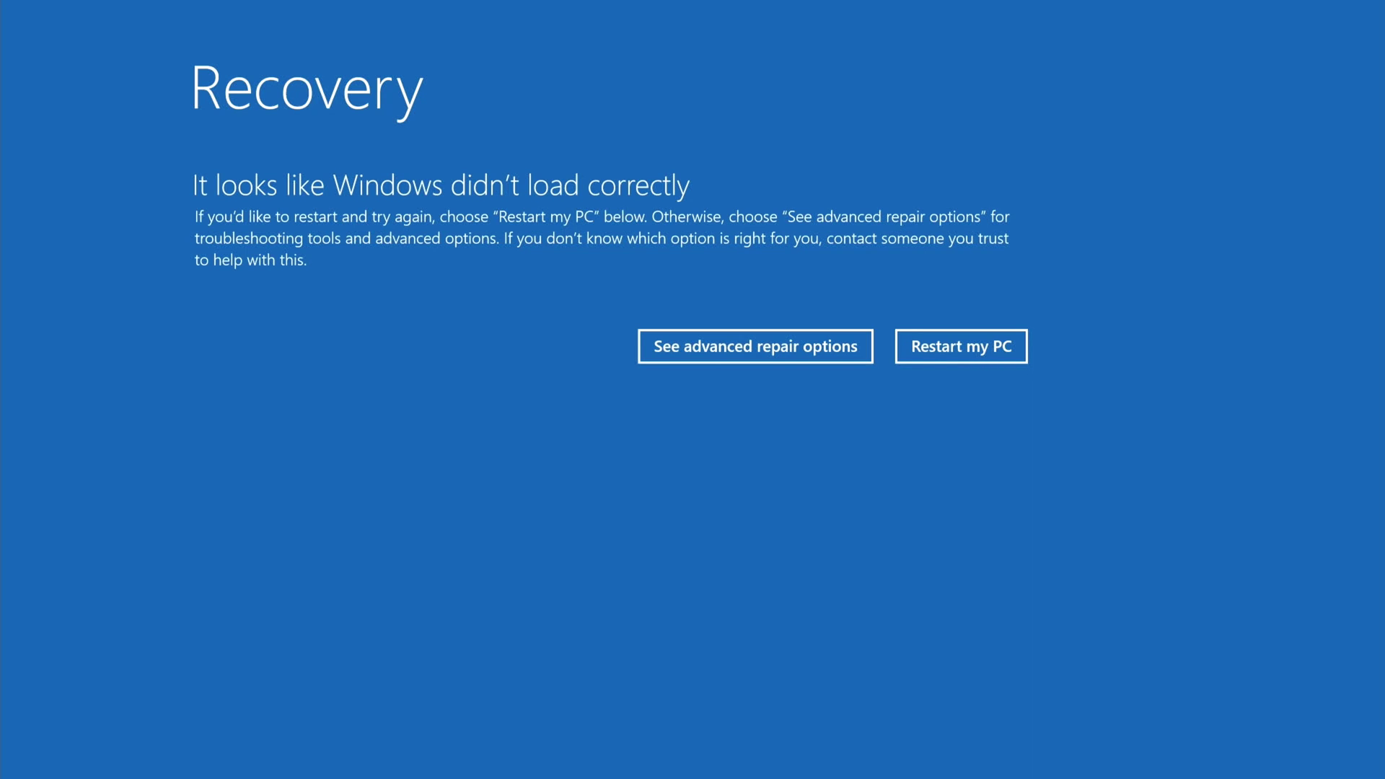
# Go through advanced repair options to Startup Settings and restart to choose Safe Mode.
pyautogui.click(735, 348)
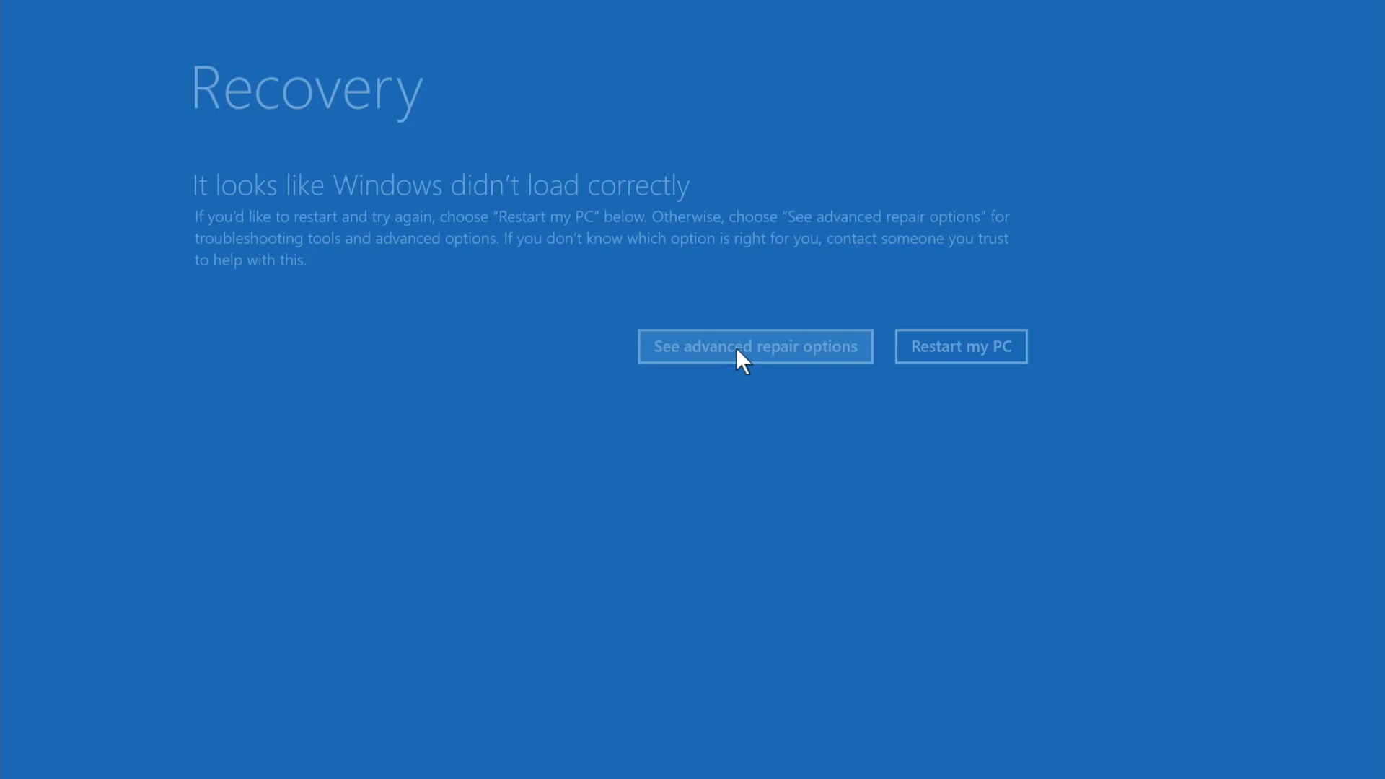
pyautogui.click(489, 496)
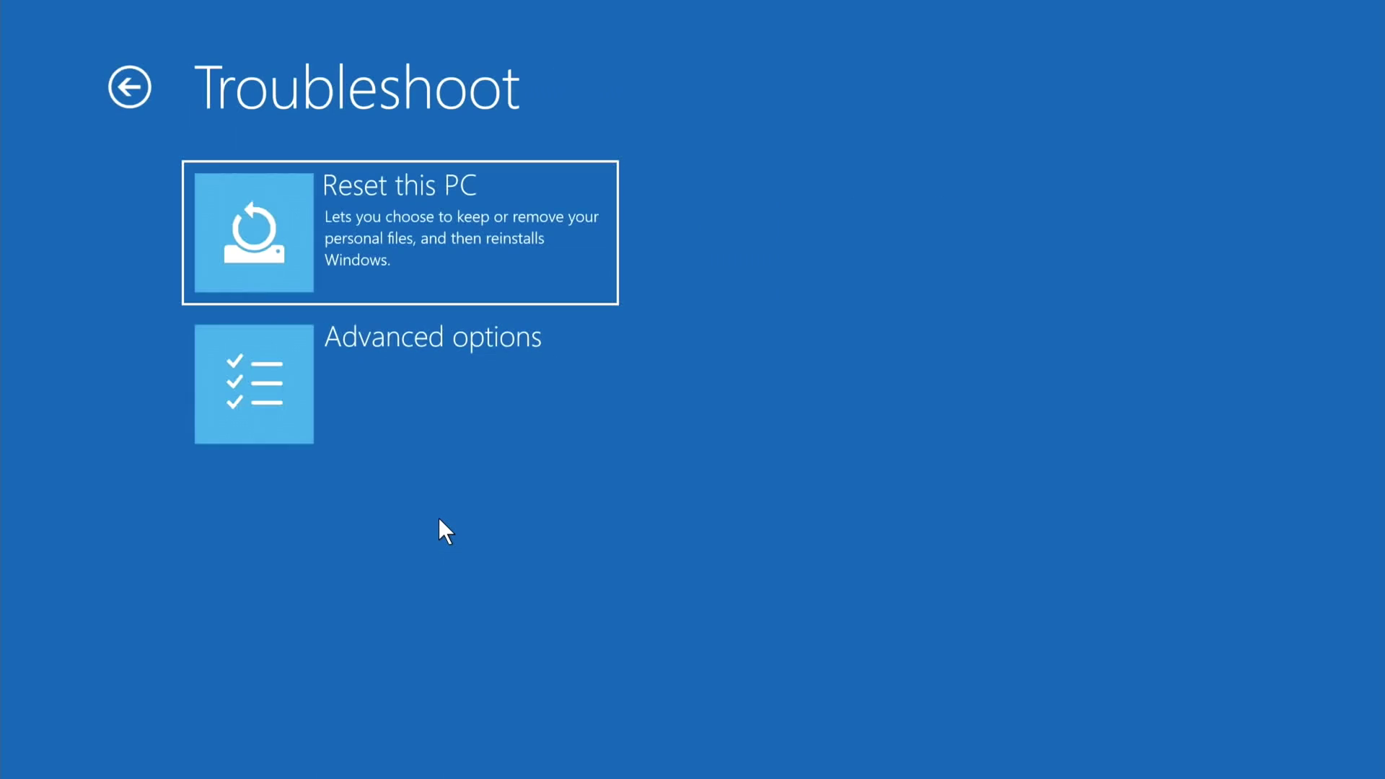
pyautogui.click(426, 390)
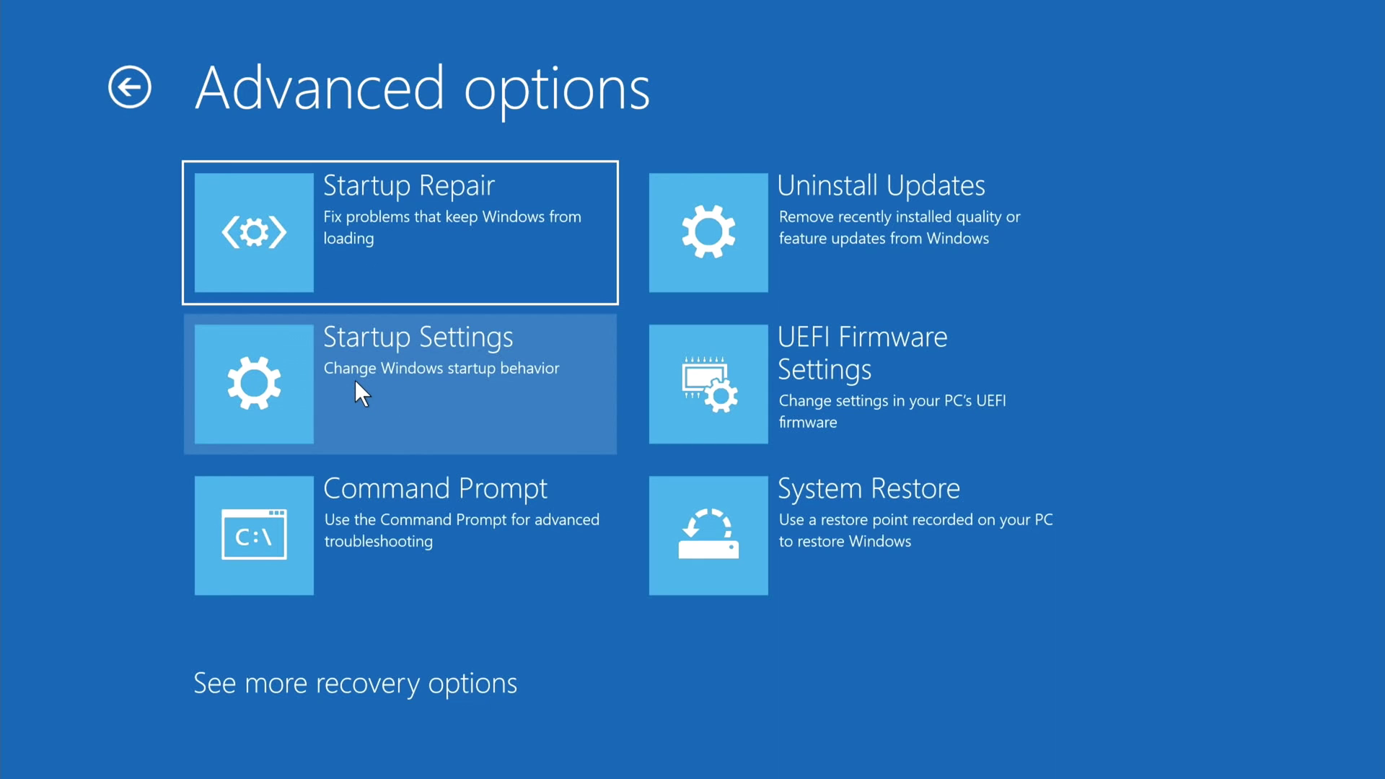
pyautogui.click(355, 380)
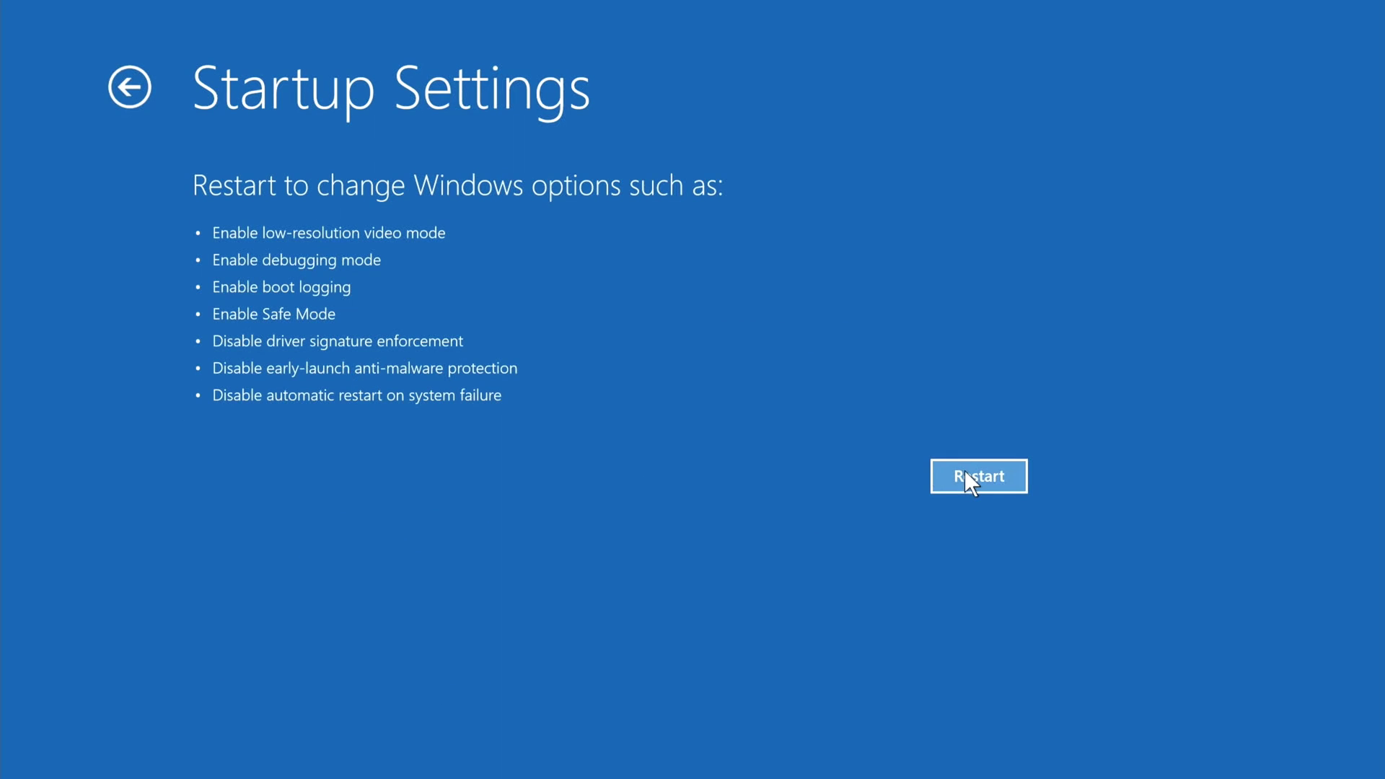
pyautogui.click(965, 474)
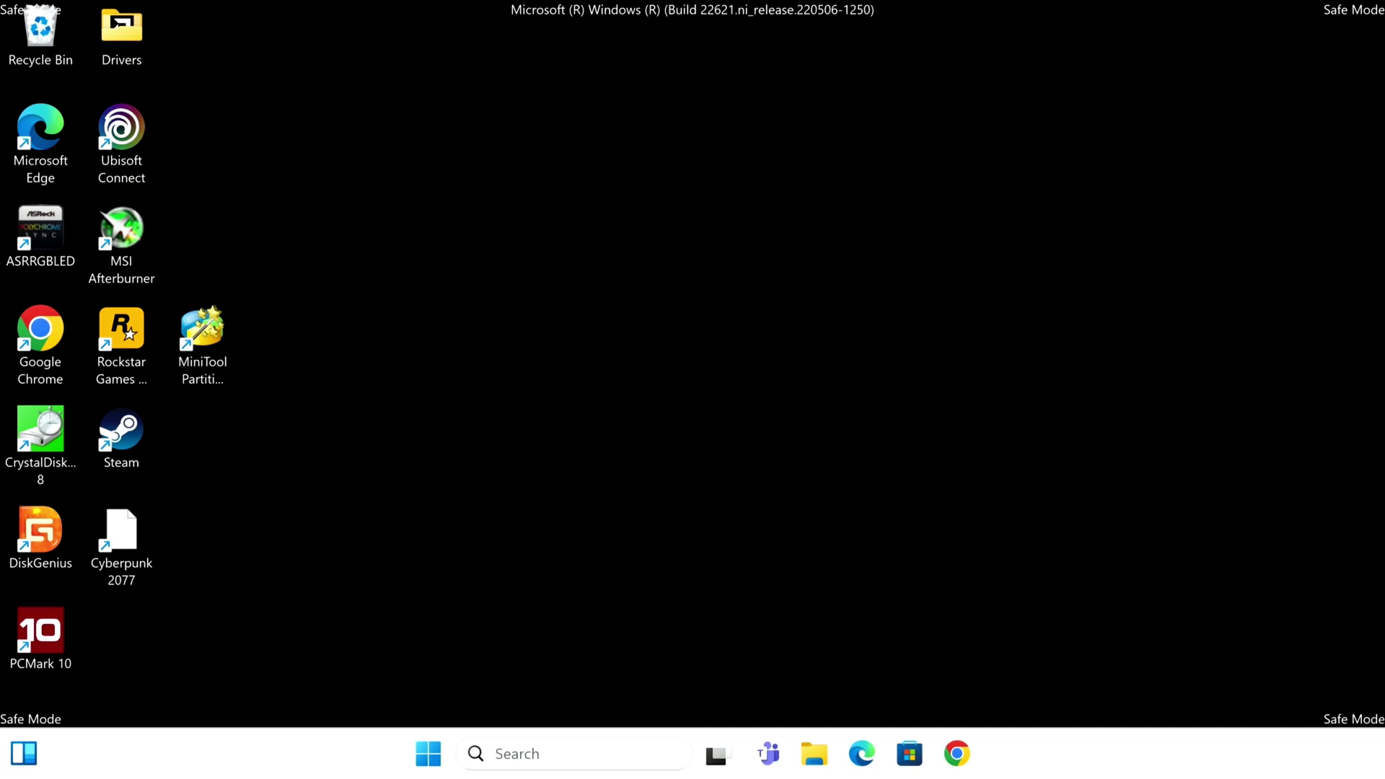
# Search 'msconfig' from Start and launch System Configuration.
pyautogui.click(427, 766)
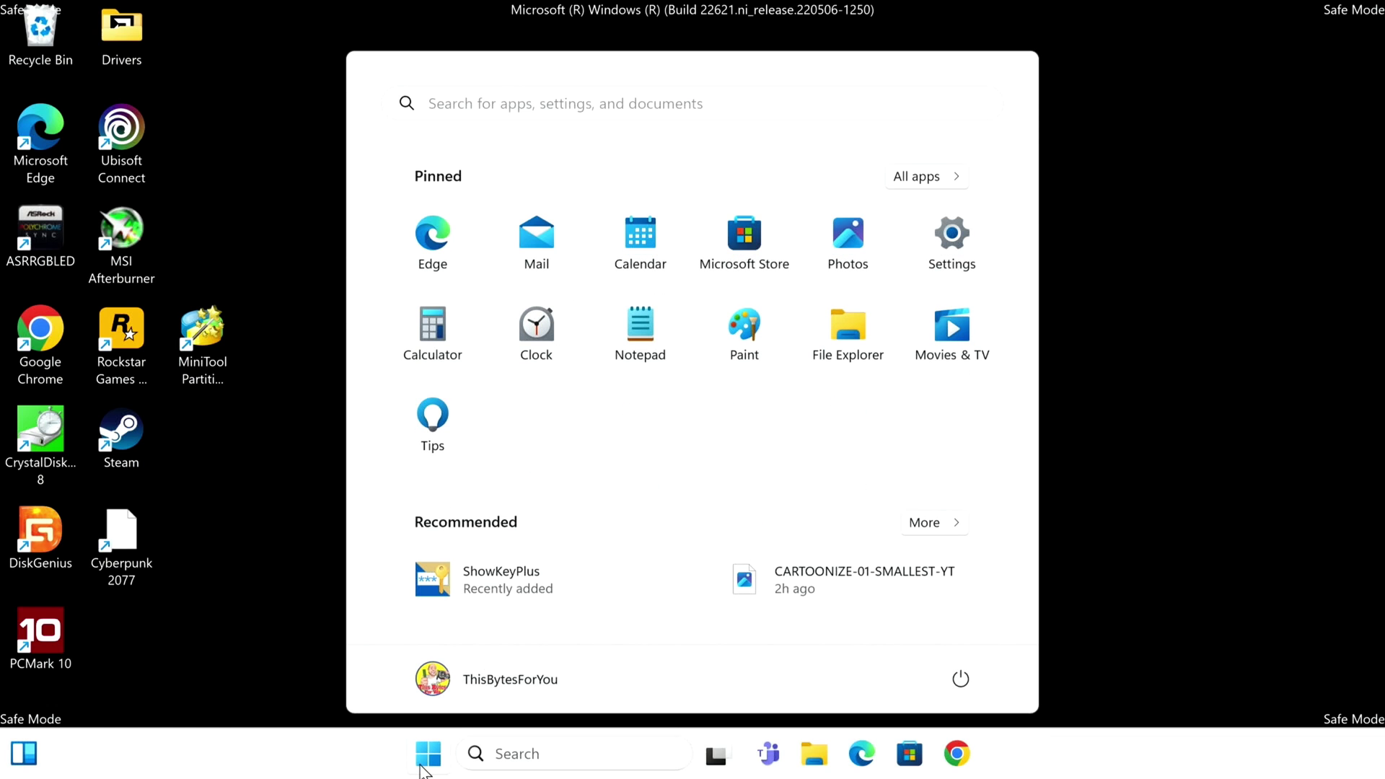
pyautogui.write('msconfig')
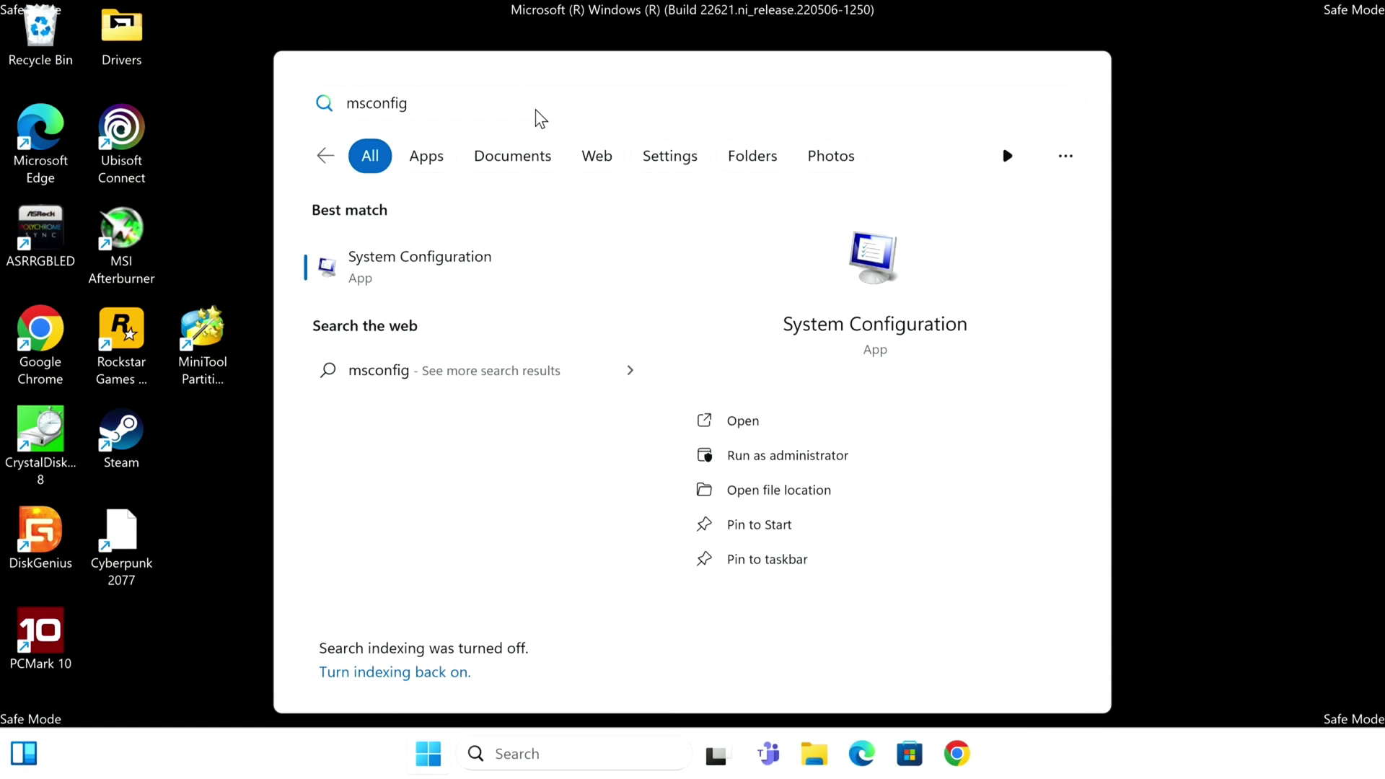
pyautogui.click(391, 276)
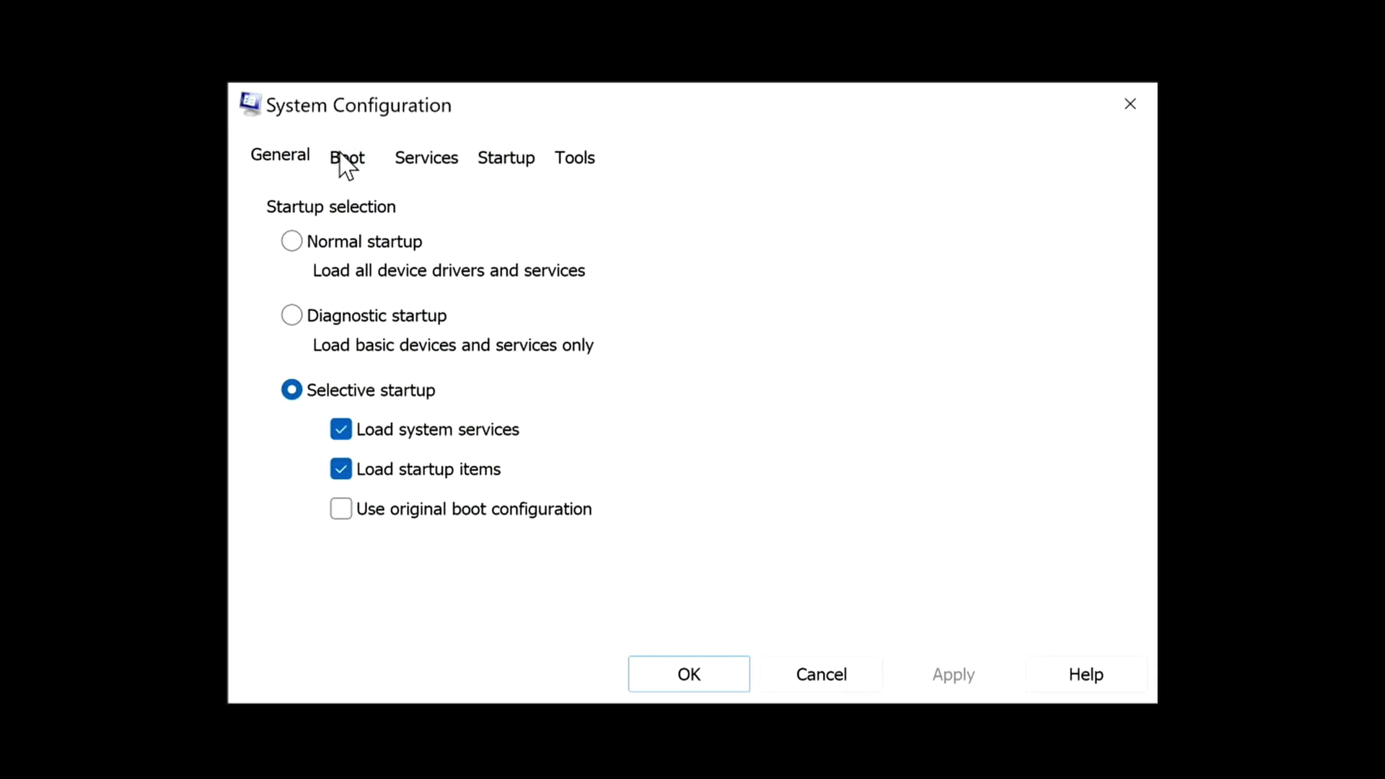
# Clear Safe boot on the Boot tab, select Normal startup, apply, and restart.
pyautogui.click(343, 157)
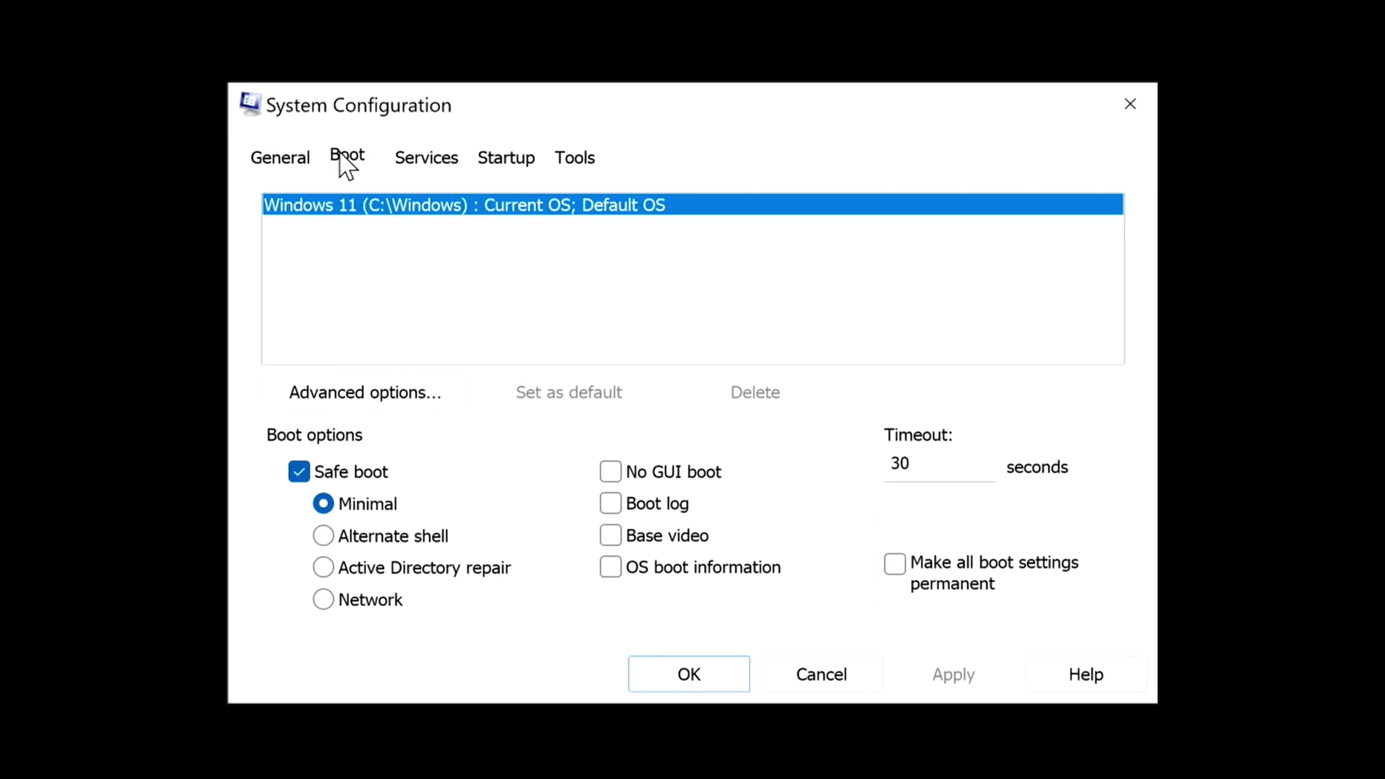
pyautogui.click(299, 472)
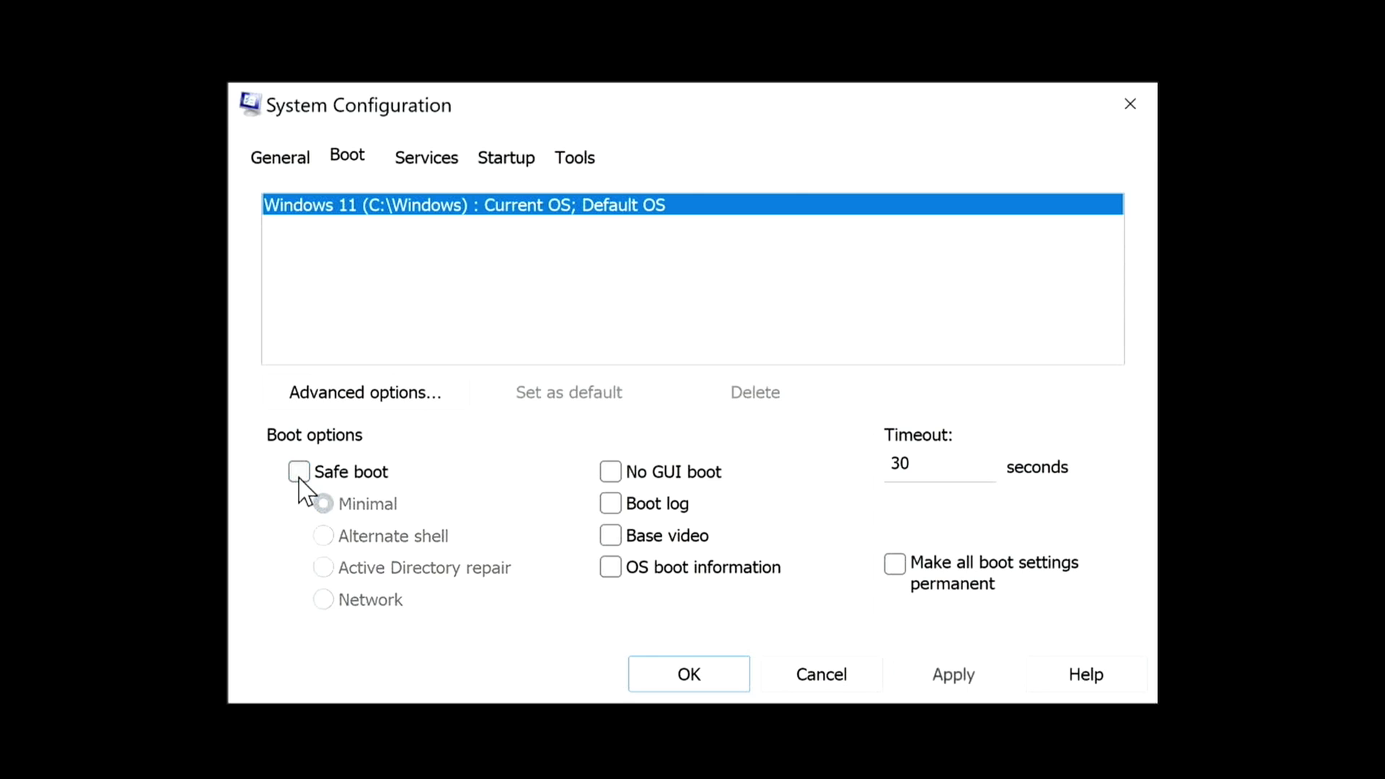
pyautogui.click(299, 158)
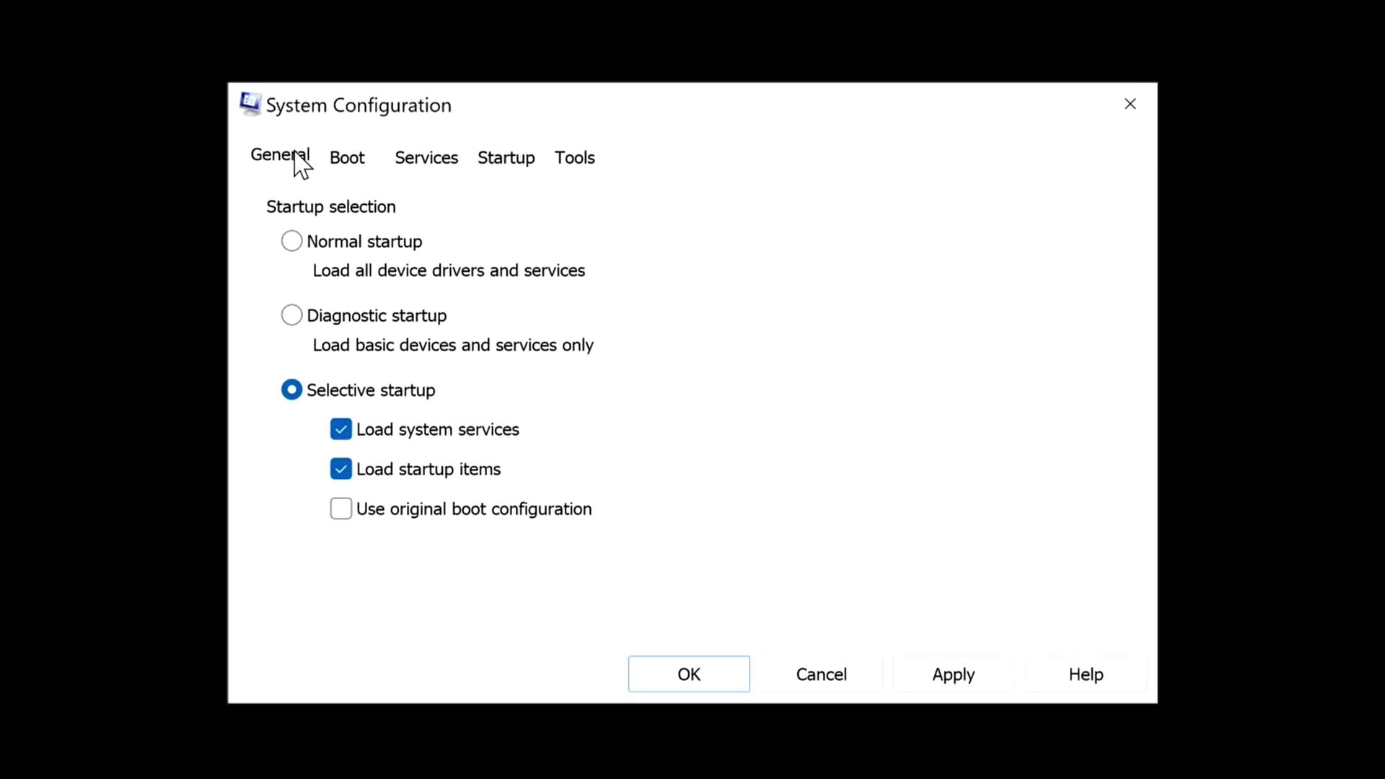
pyautogui.click(293, 243)
pyautogui.click(952, 678)
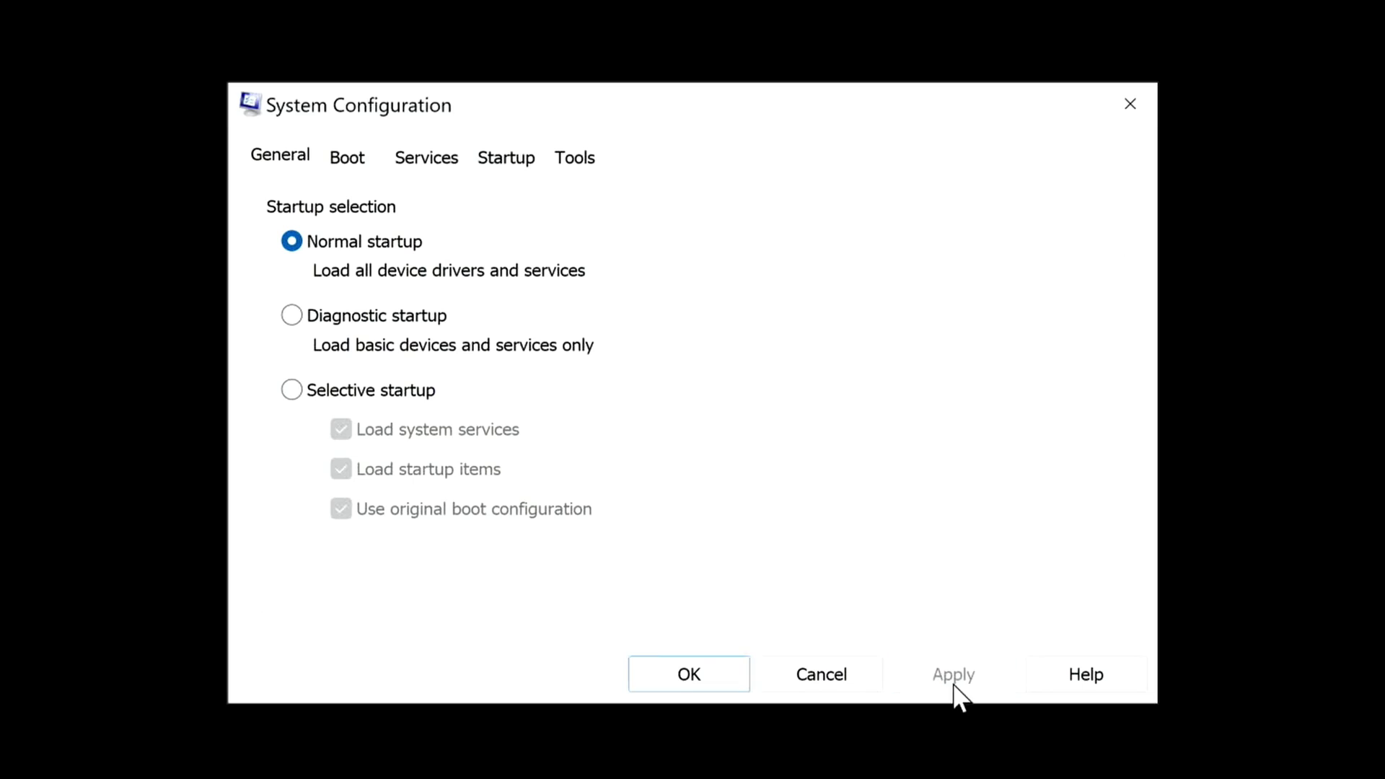
pyautogui.click(691, 676)
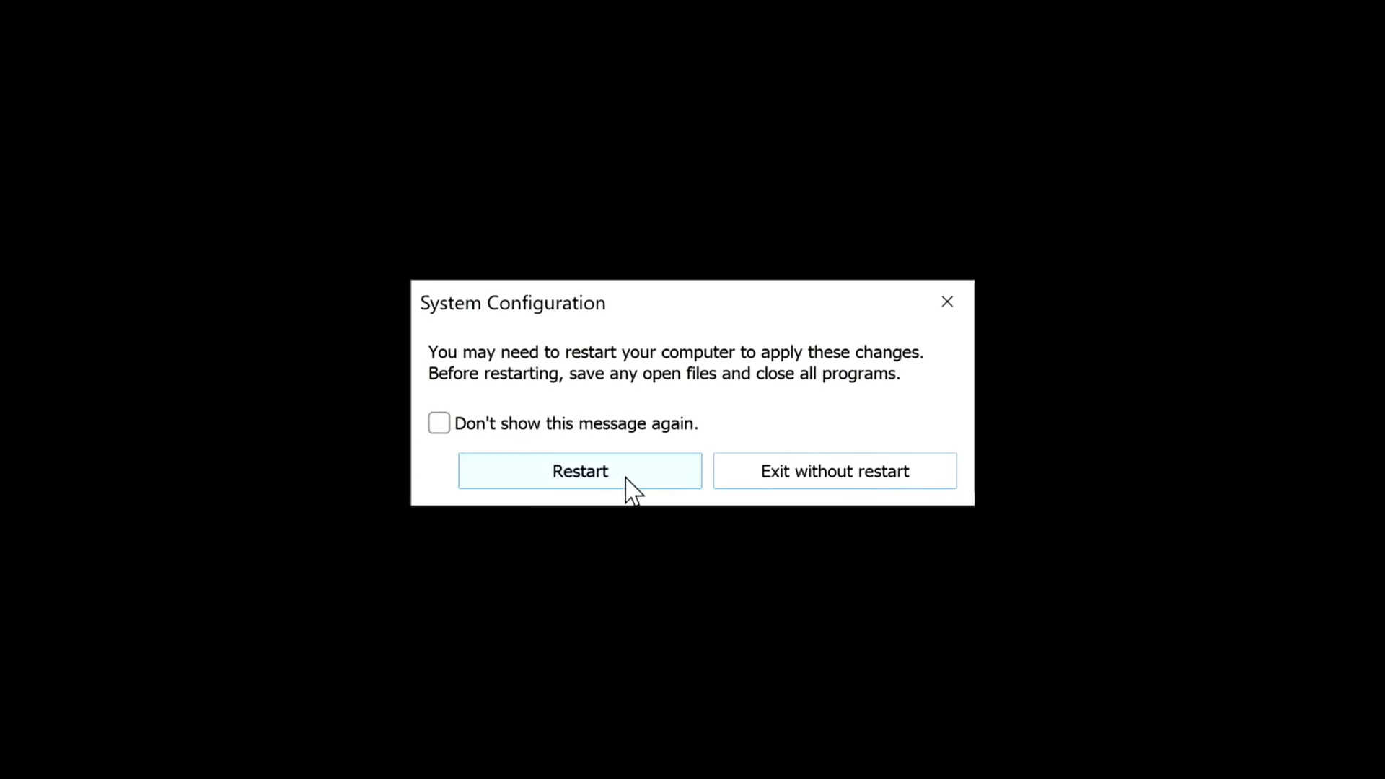
pyautogui.click(622, 486)
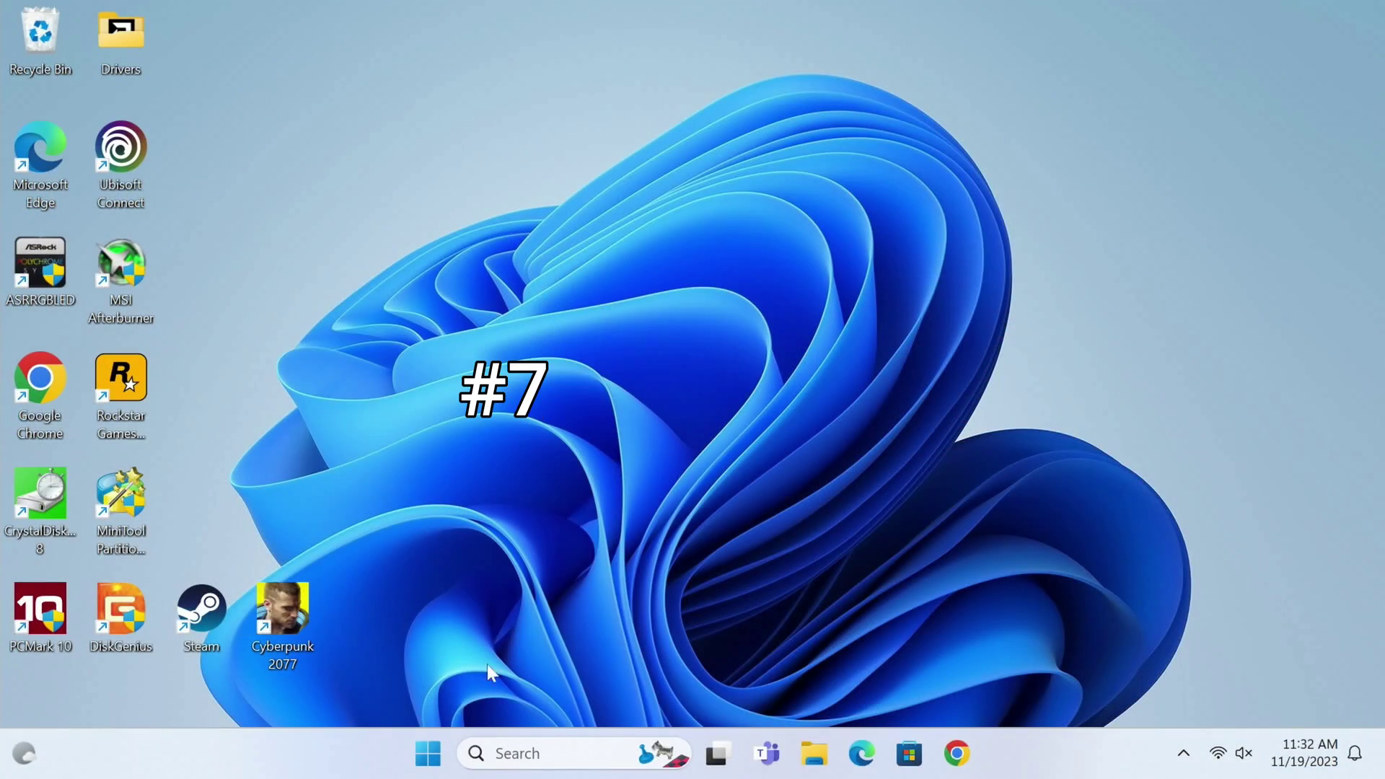
# Search 'cmd' and run Command Prompt as administrator.
pyautogui.click(428, 753)
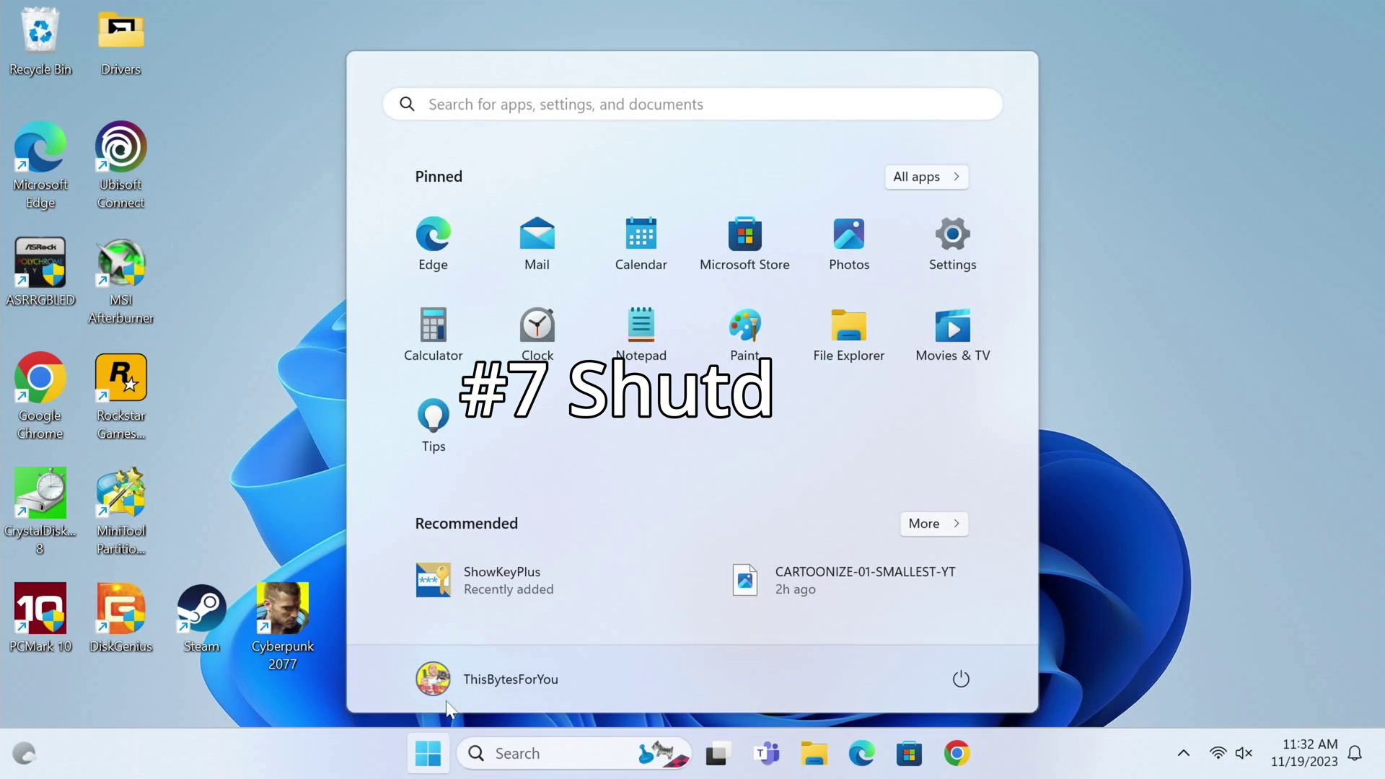
pyautogui.click(498, 105)
pyautogui.write('cmd')
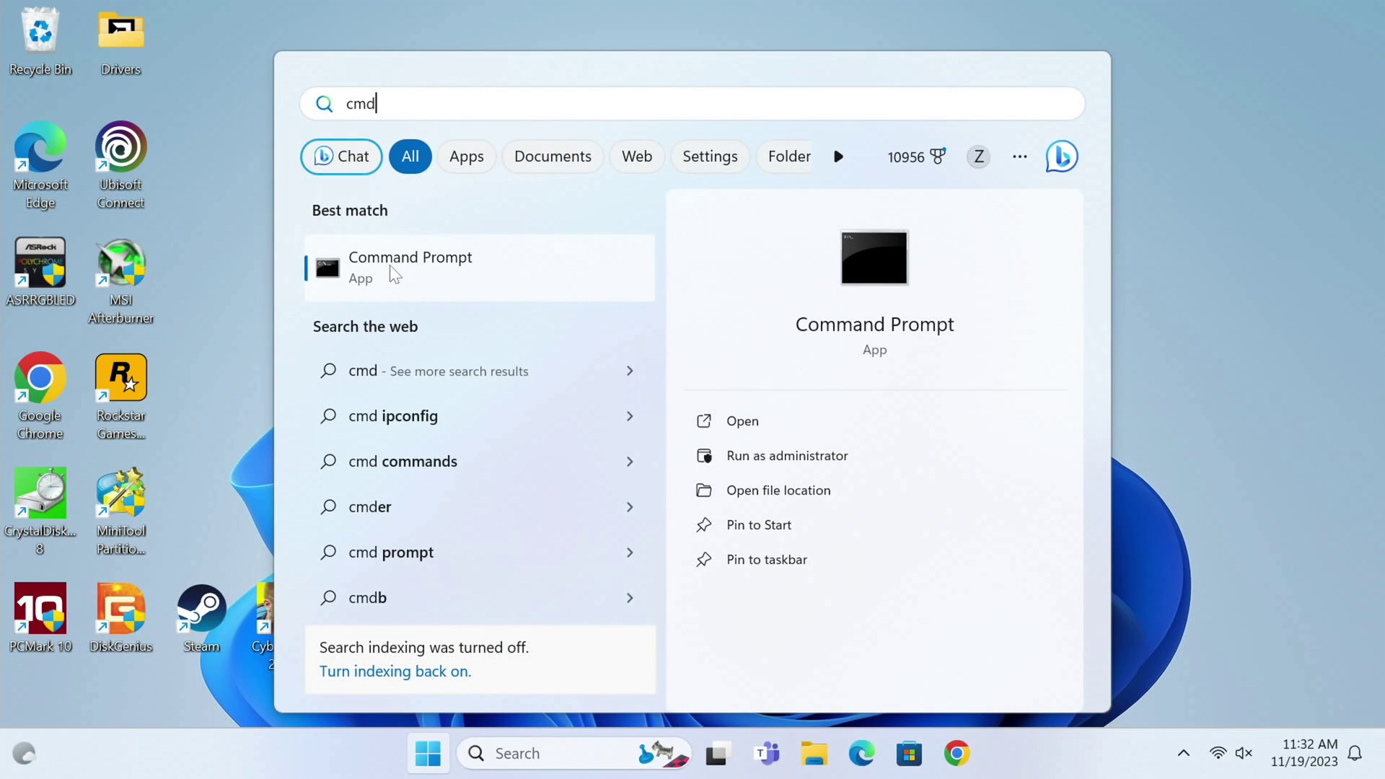
pyautogui.rightClick(396, 273)
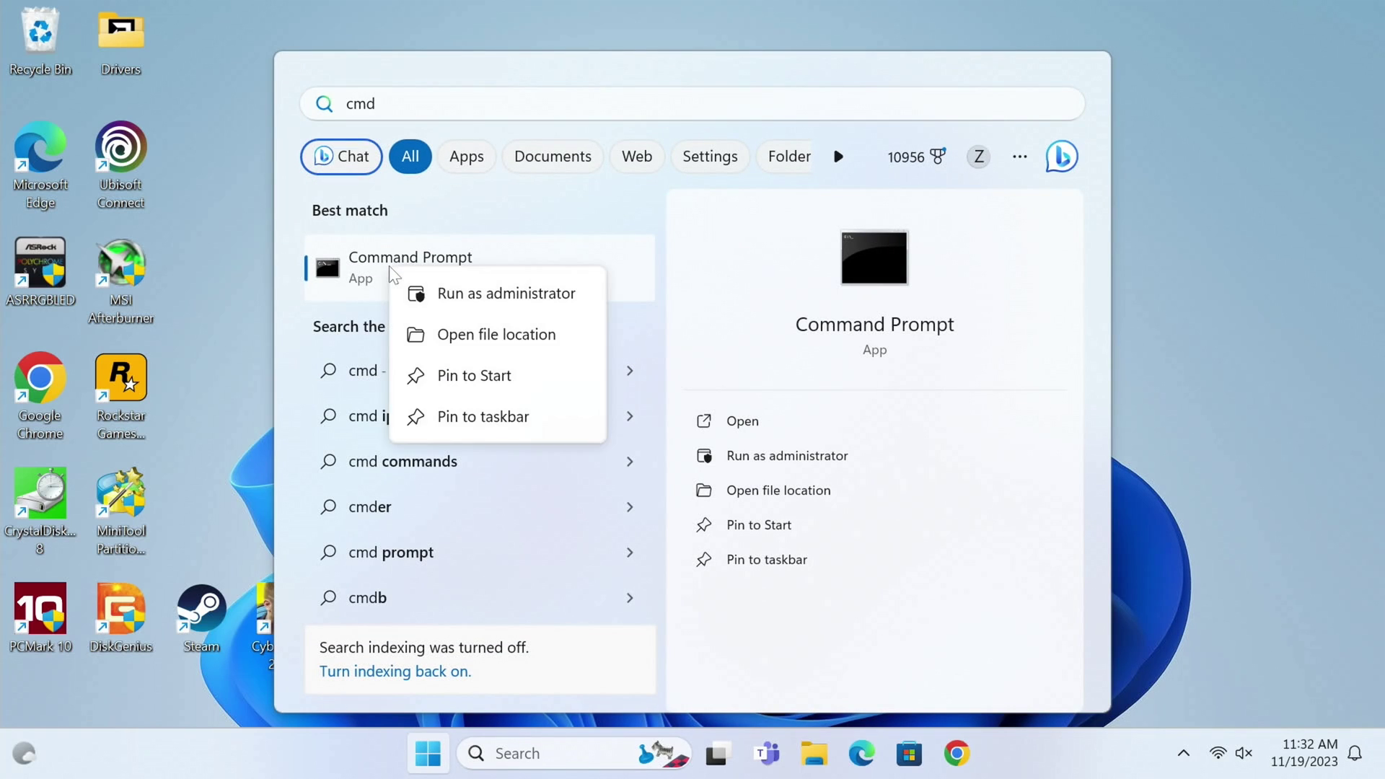
pyautogui.click(453, 294)
# Run 'shutdown /r /o' and close the sign-out warning.
pyautogui.write('shutdown /r ')
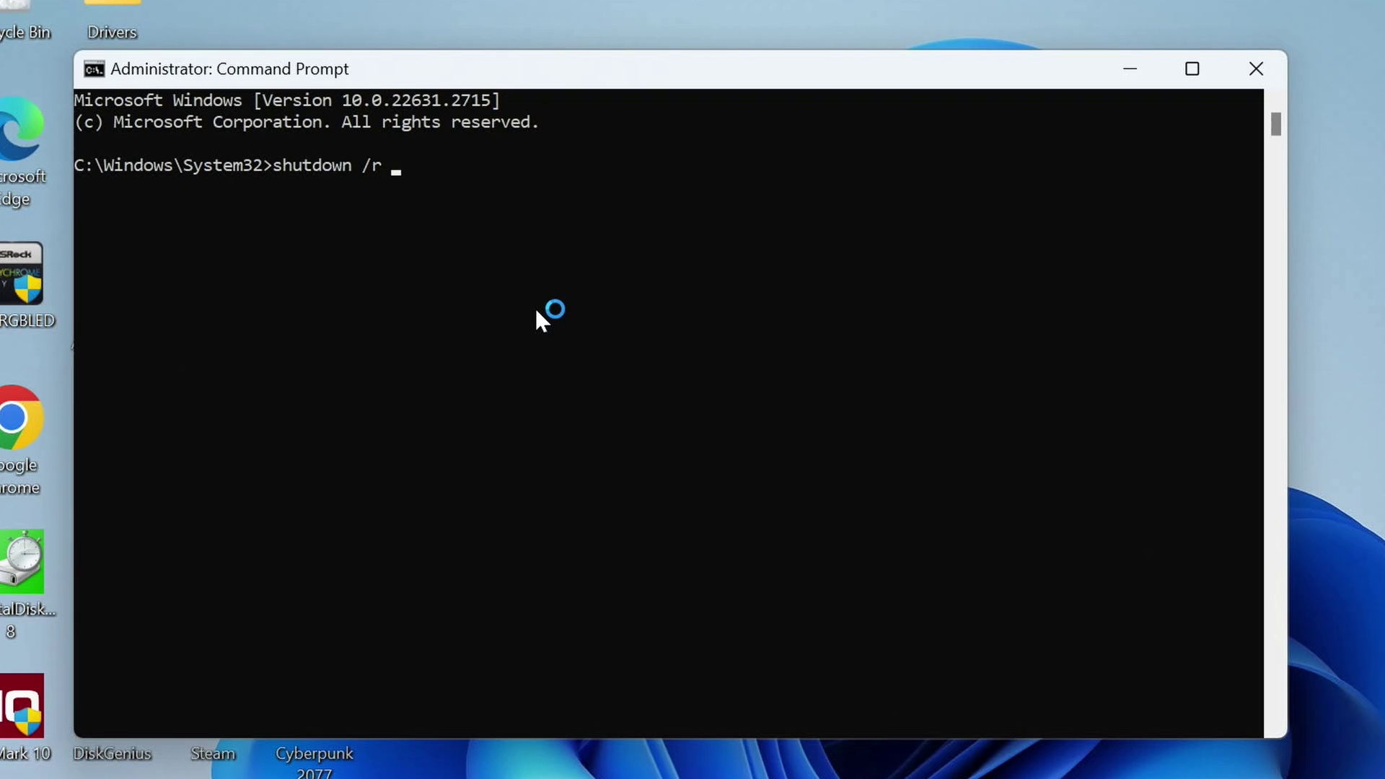
pyautogui.write('/o')
pyautogui.press('Return')
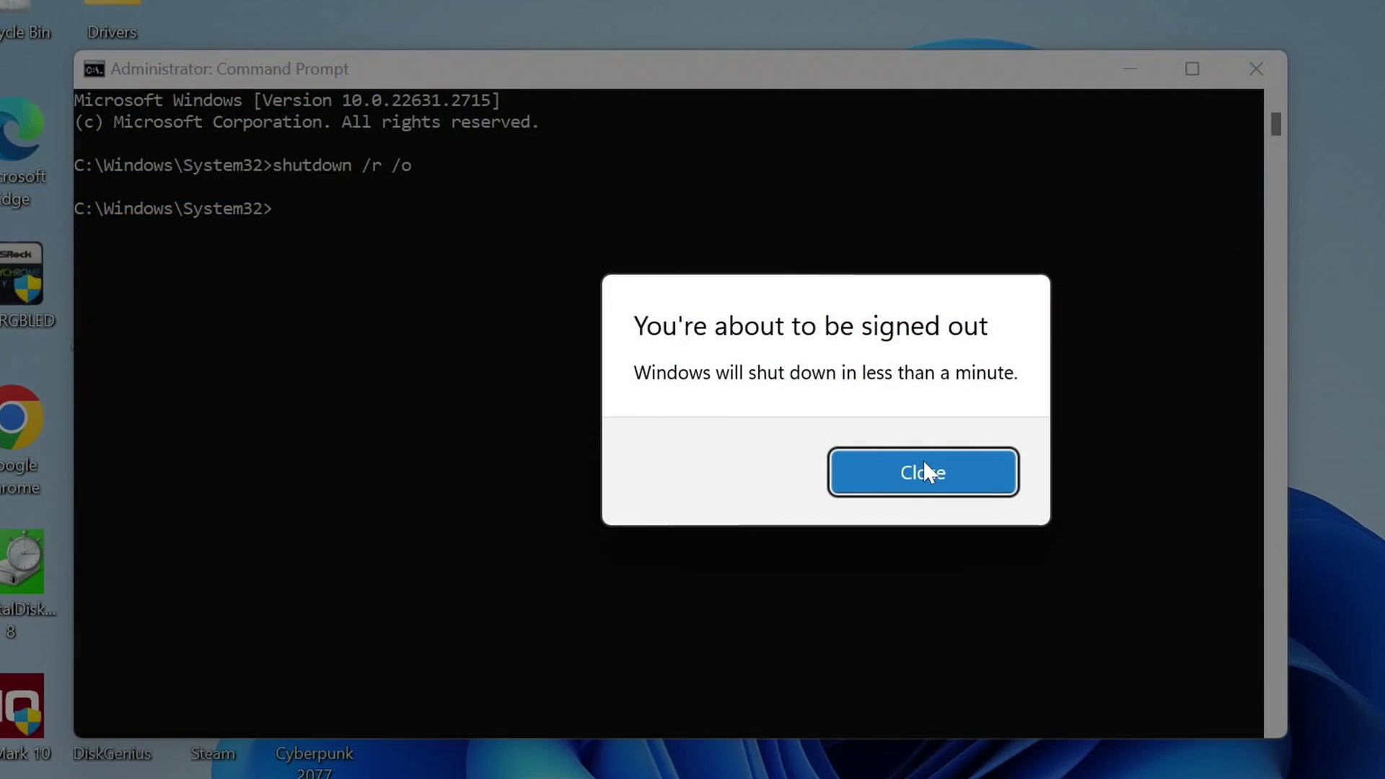
pyautogui.click(923, 465)
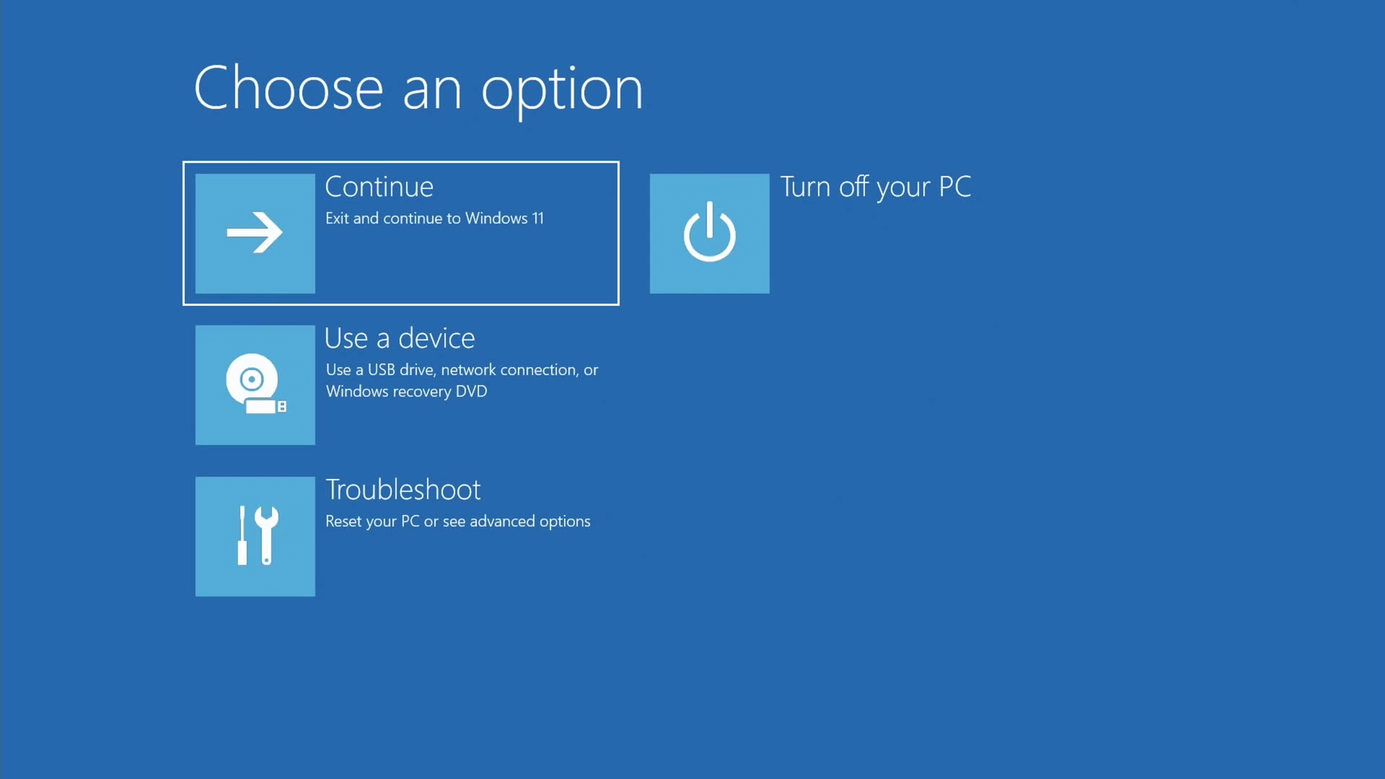
# Go to Troubleshoot > Startup Settings and restart to the numbered startup menu.
pyautogui.click(431, 494)
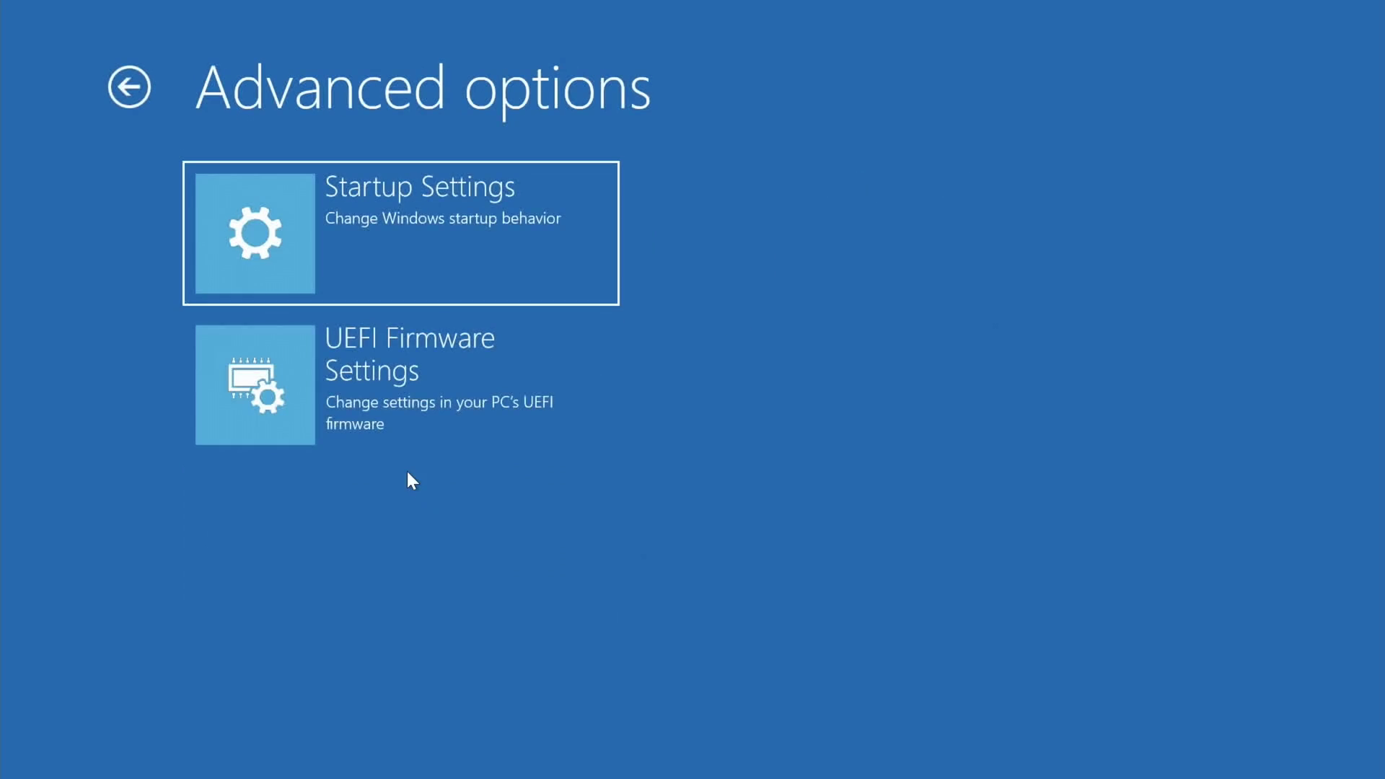
pyautogui.click(356, 250)
pyautogui.click(966, 479)
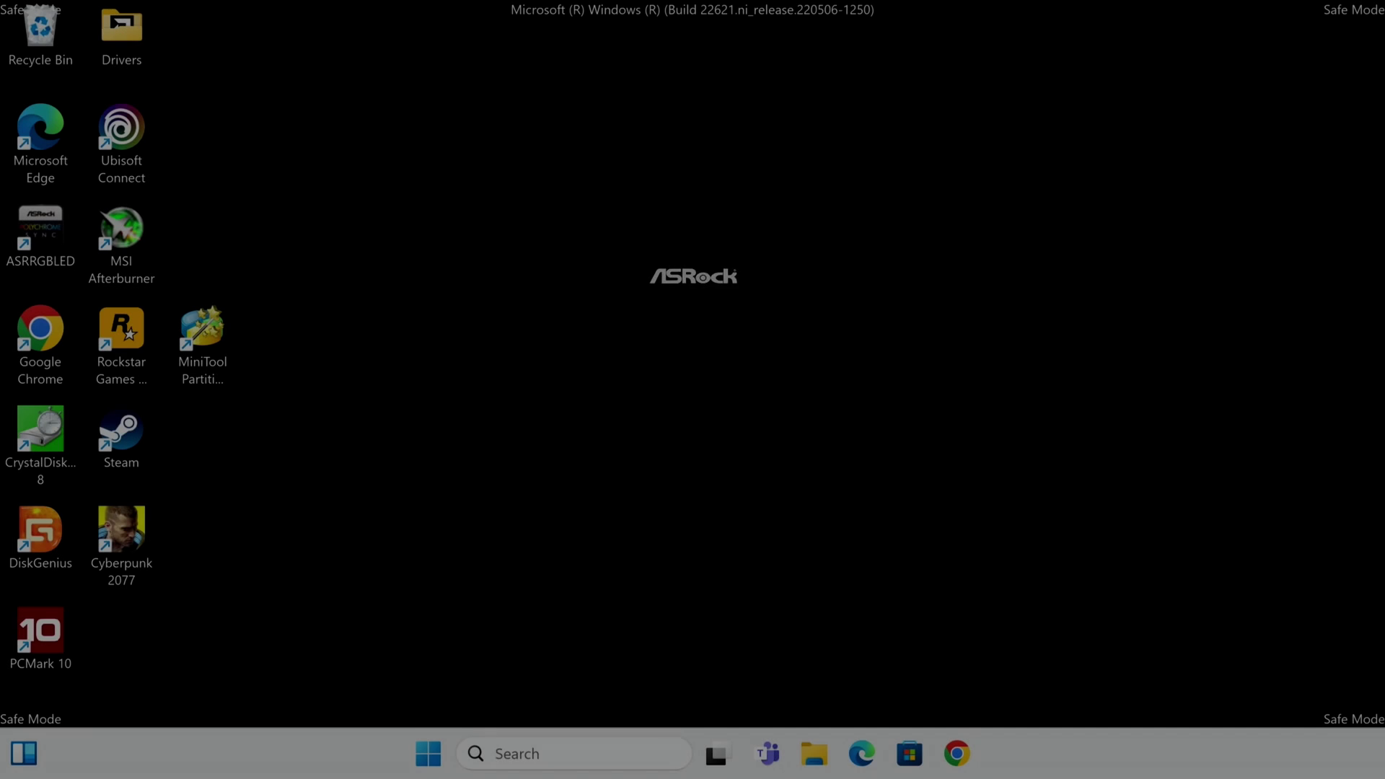
# Bring up the Win+X power user menu, then dismiss it with Escape.
pyautogui.press('super+x')
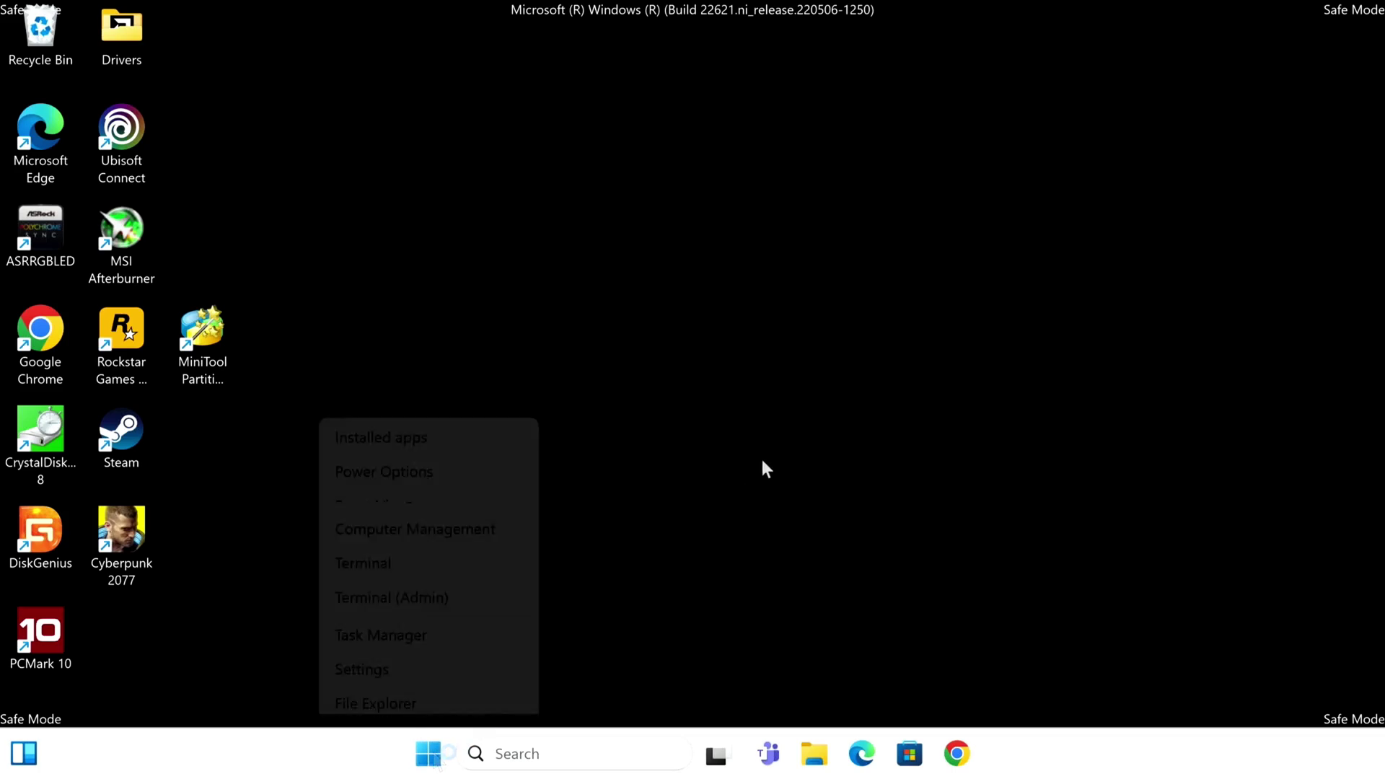
pyautogui.press('Escape')
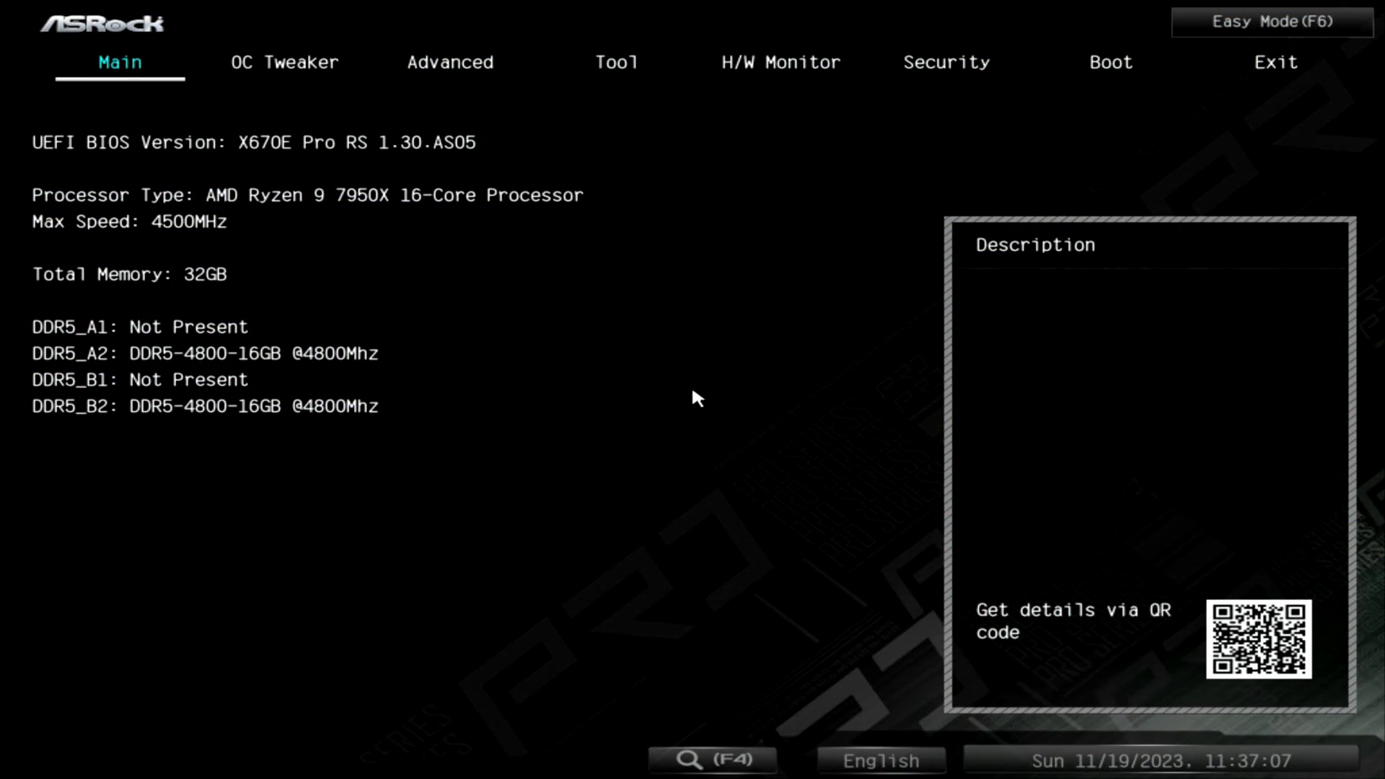
# On the Boot tab, leave Windows Boot Manager as Boot Option #1.
pyautogui.press('Right')
pyautogui.press('Right')
pyautogui.press('Right')
pyautogui.press('Right')
pyautogui.press('Right')
pyautogui.press('Right')
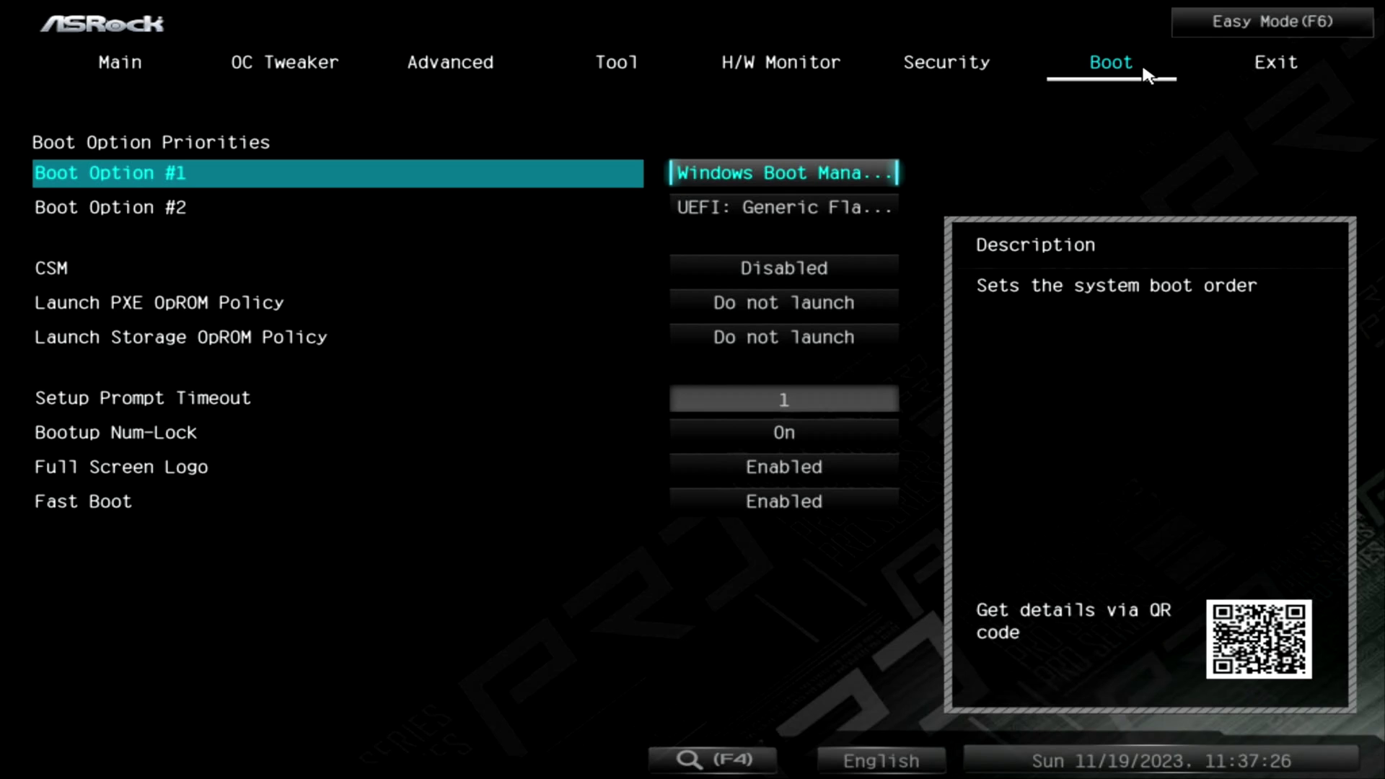
pyautogui.press('Return')
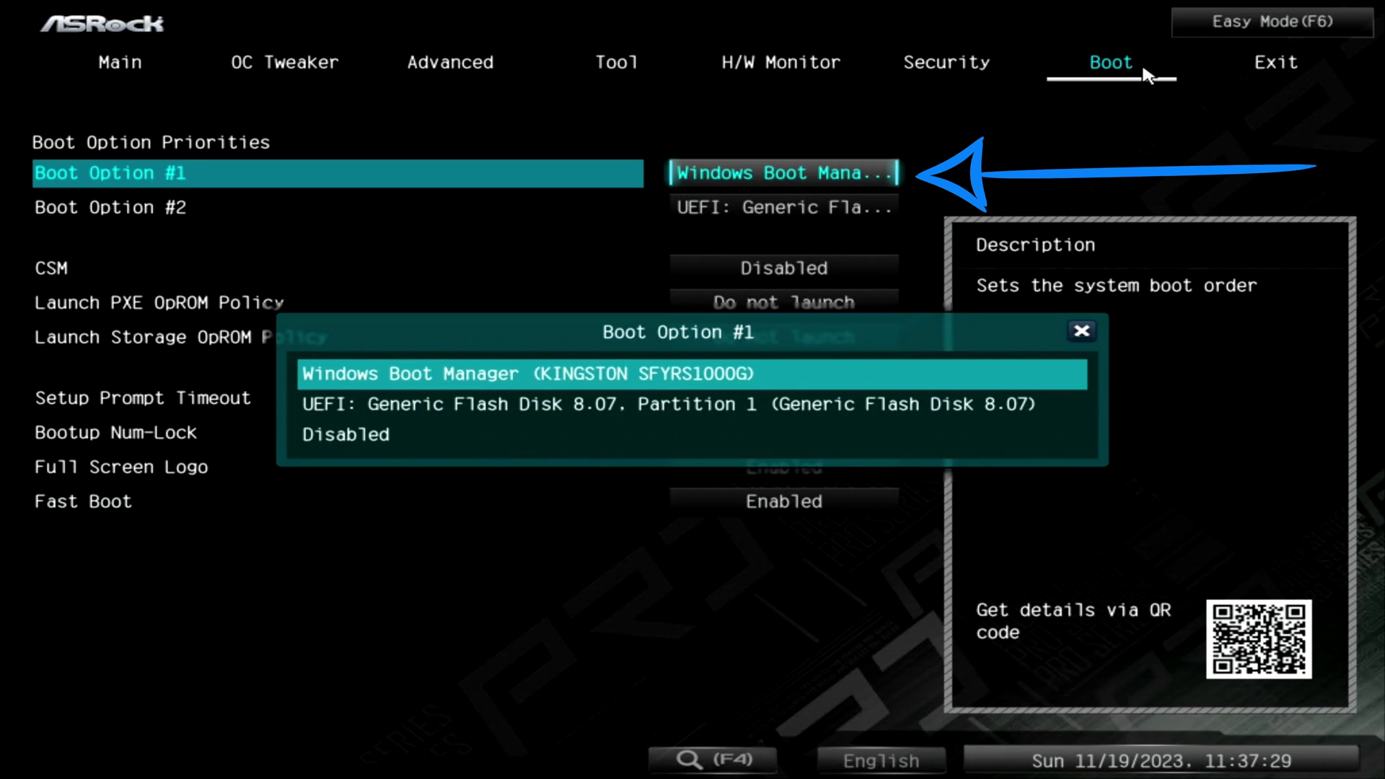
pyautogui.press('Down')
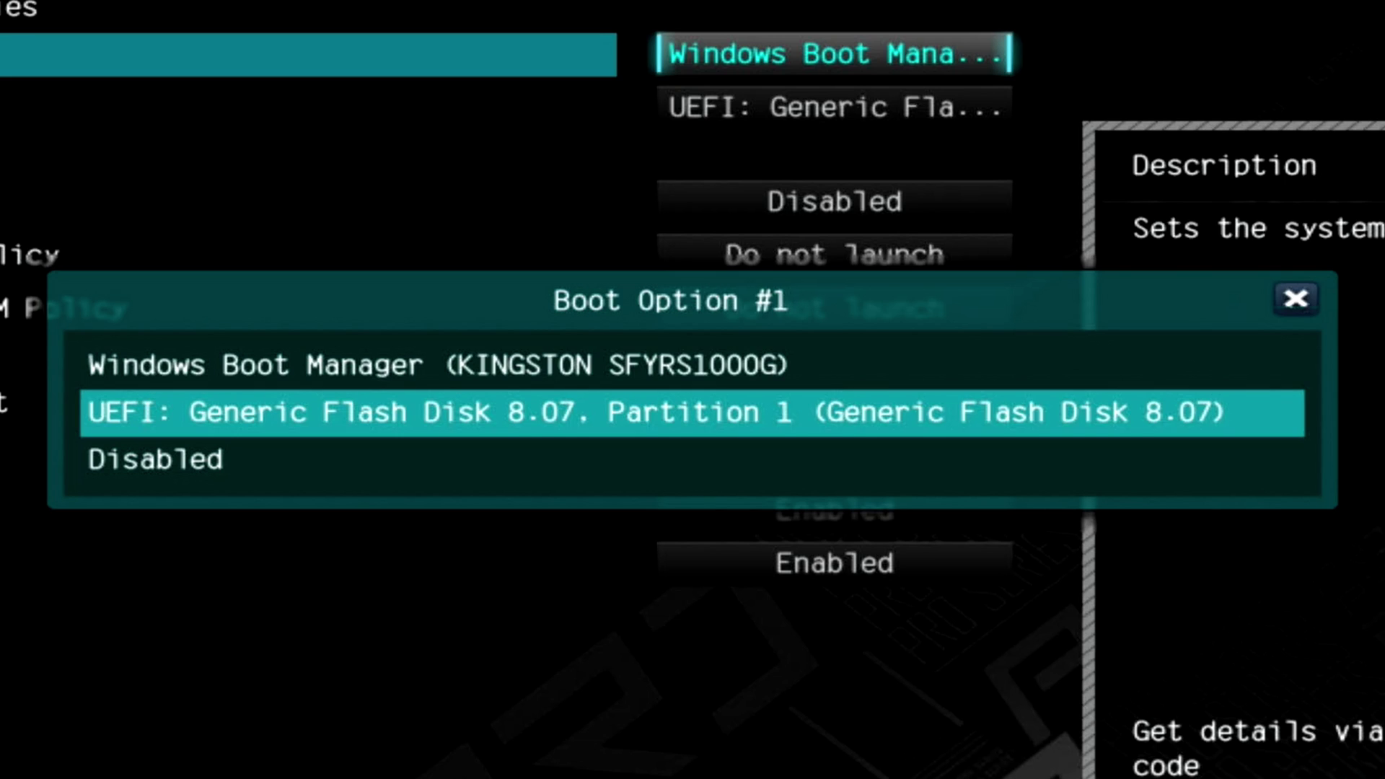
pyautogui.press('Return')
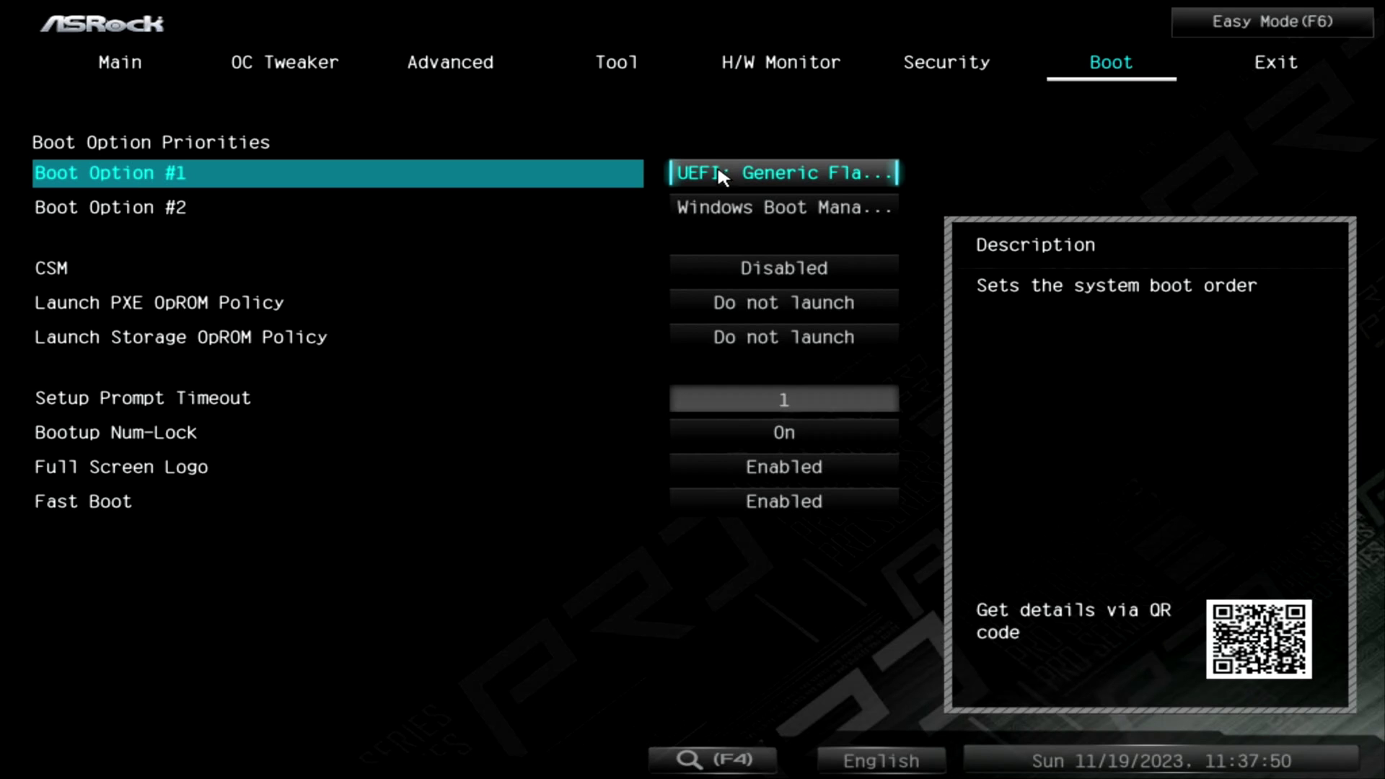
pyautogui.click(740, 167)
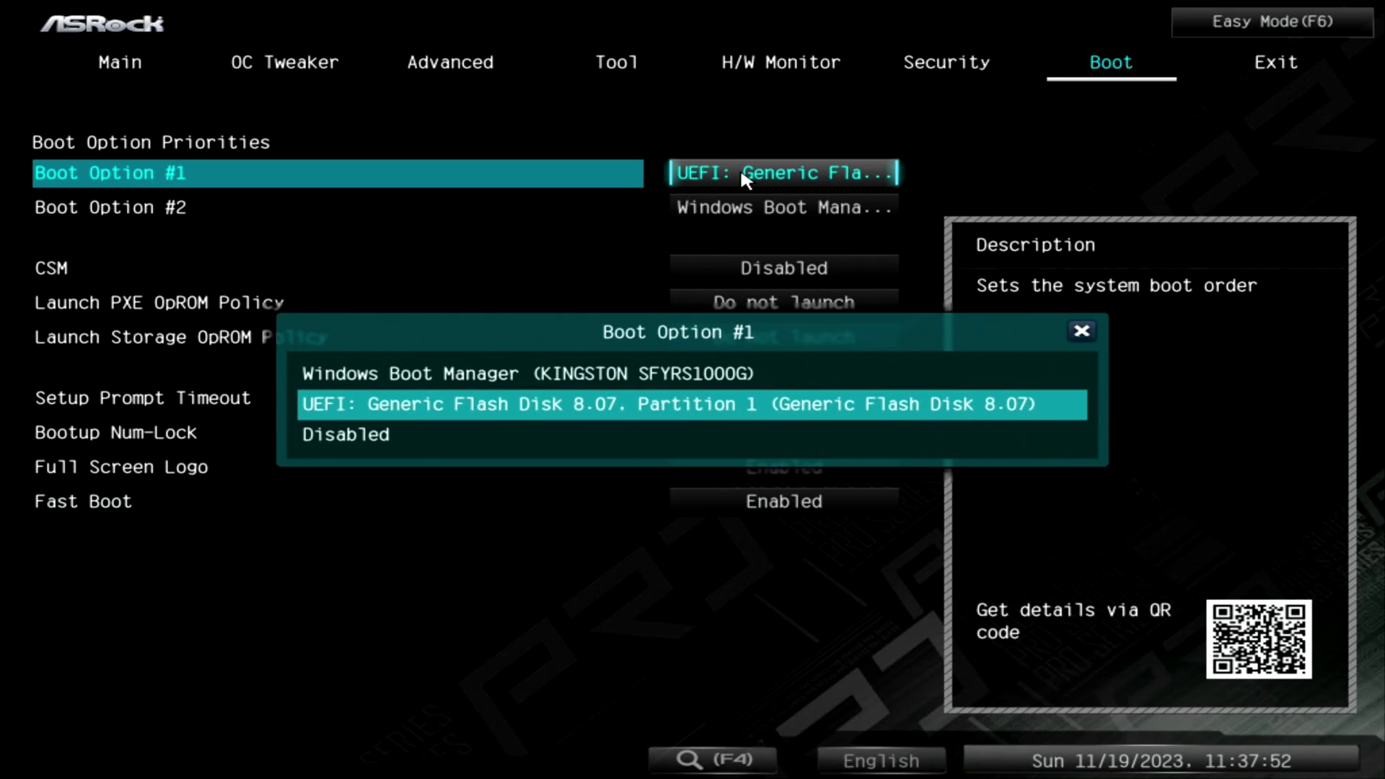
pyautogui.click(612, 373)
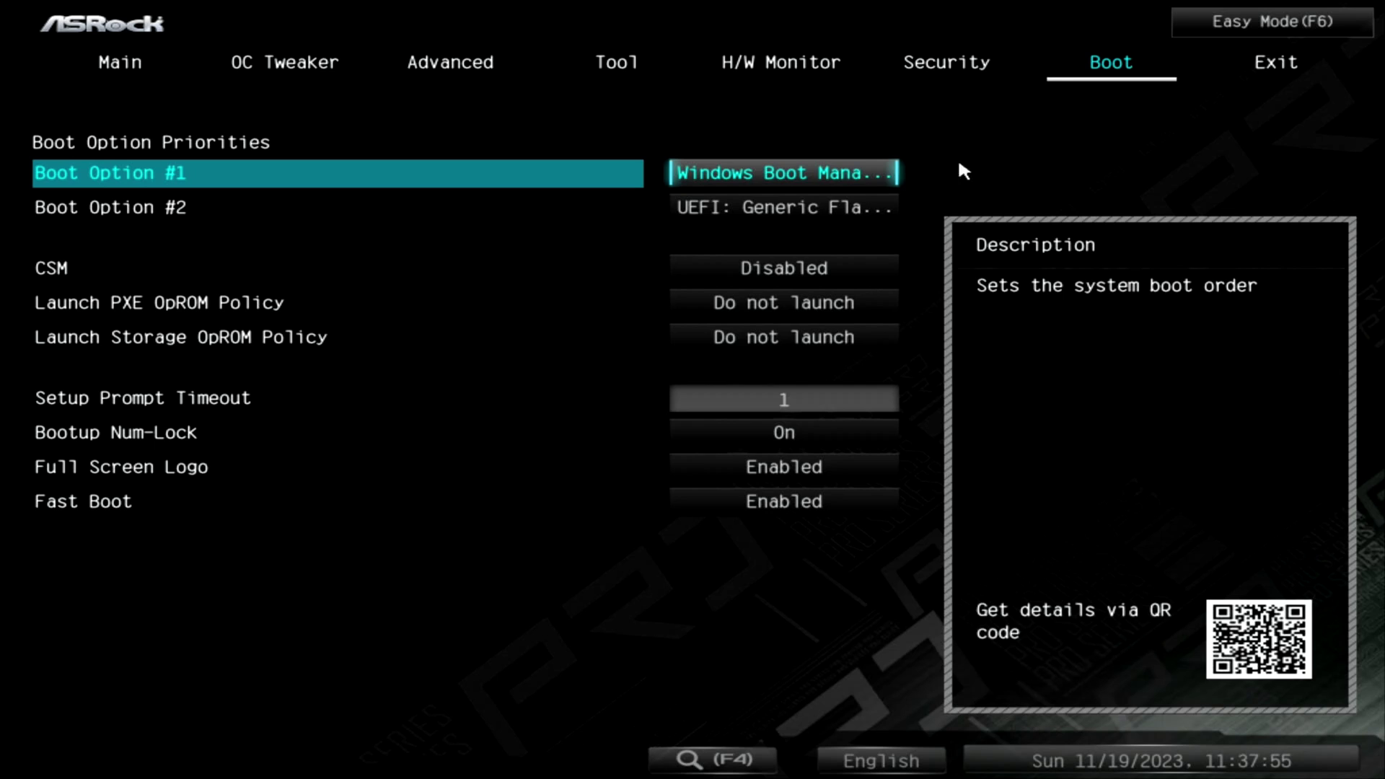
# Boot once from the UEFI Generic Flash Disk under Boot Override, saving the configuration.
pyautogui.click(1275, 69)
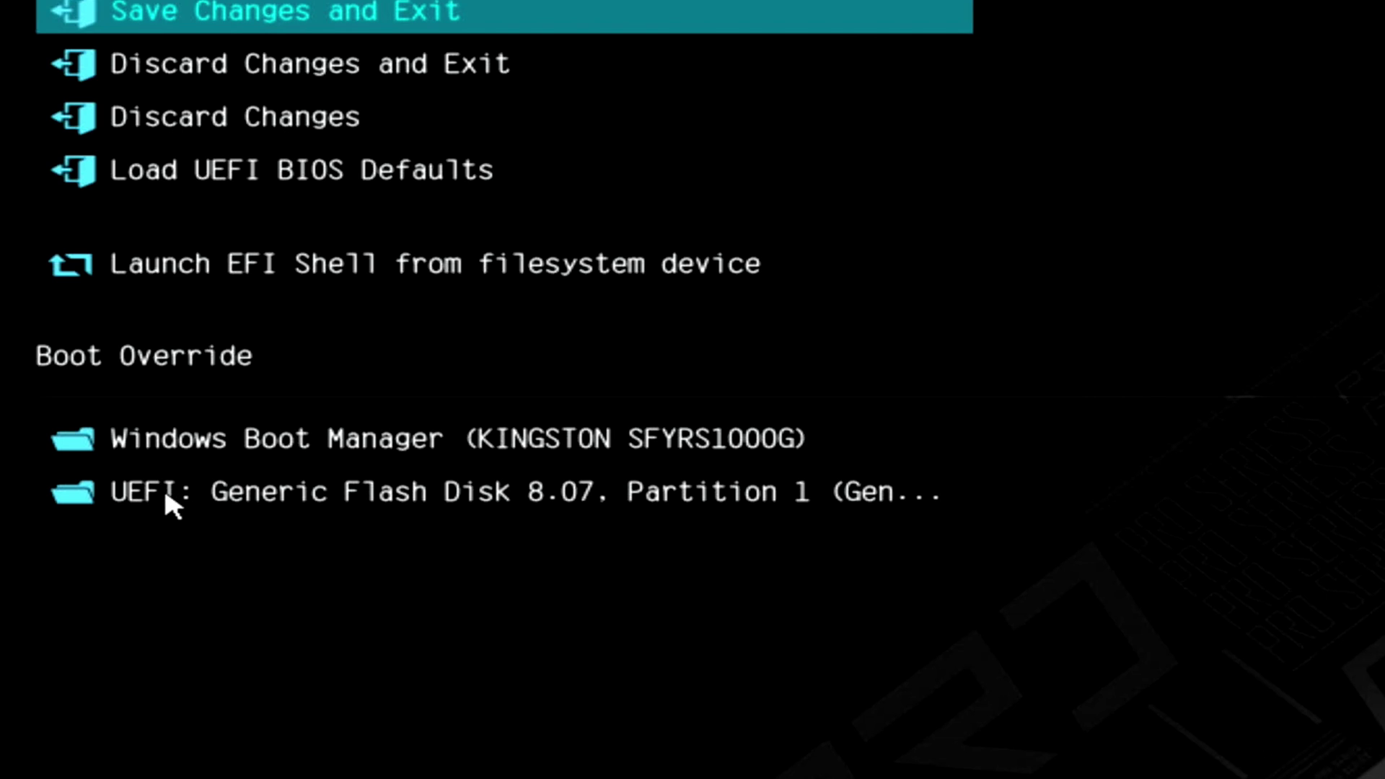
pyautogui.click(307, 488)
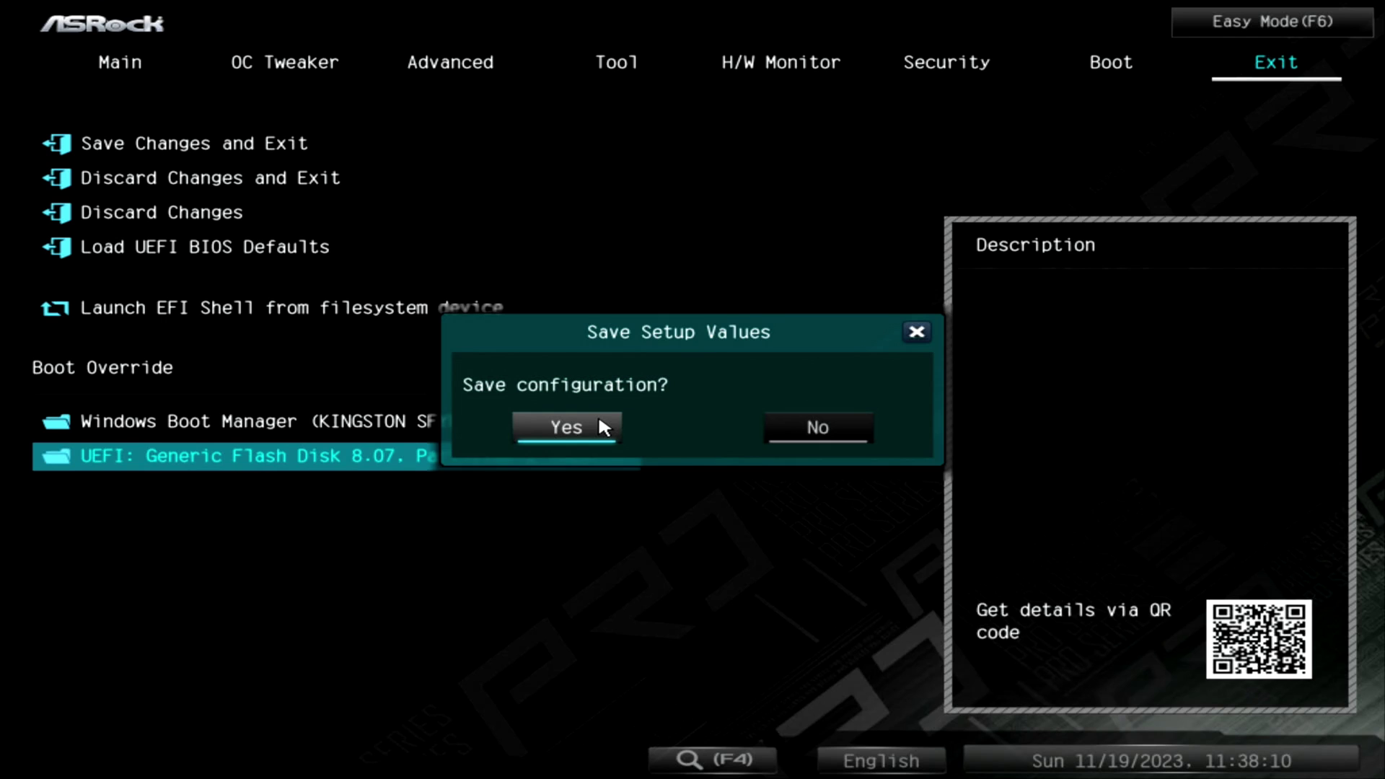
pyautogui.click(600, 422)
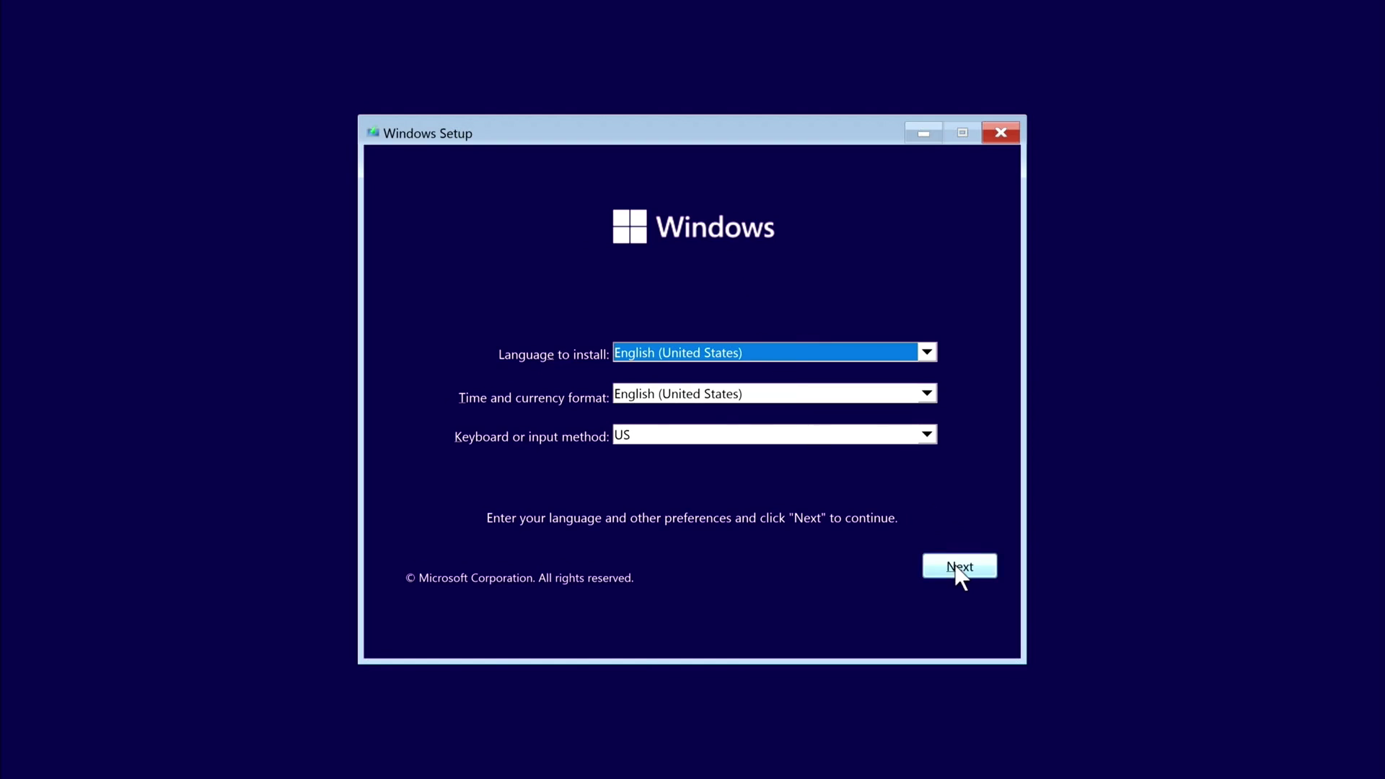
# Accept the English defaults, then go to Repair your computer, Troubleshoot and Command Prompt.
pyautogui.click(958, 567)
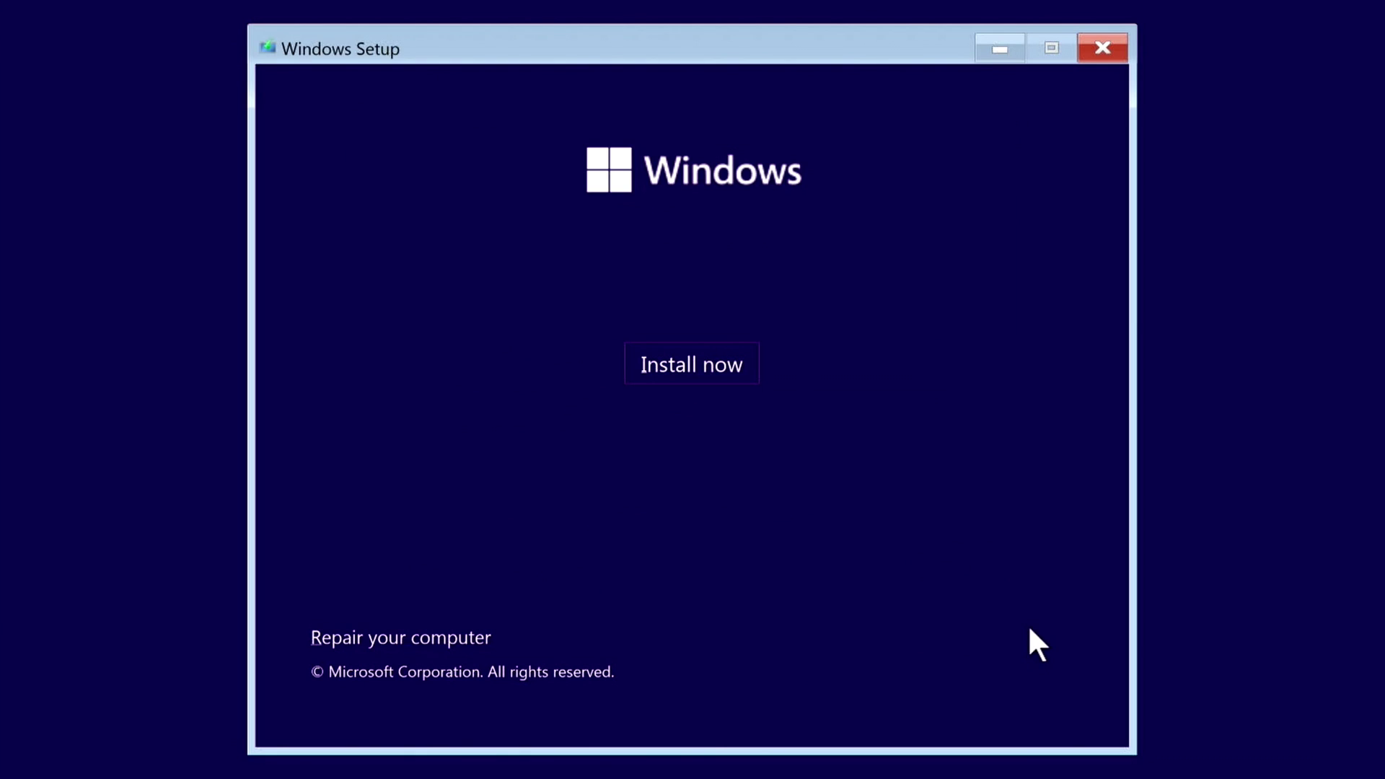
pyautogui.click(401, 639)
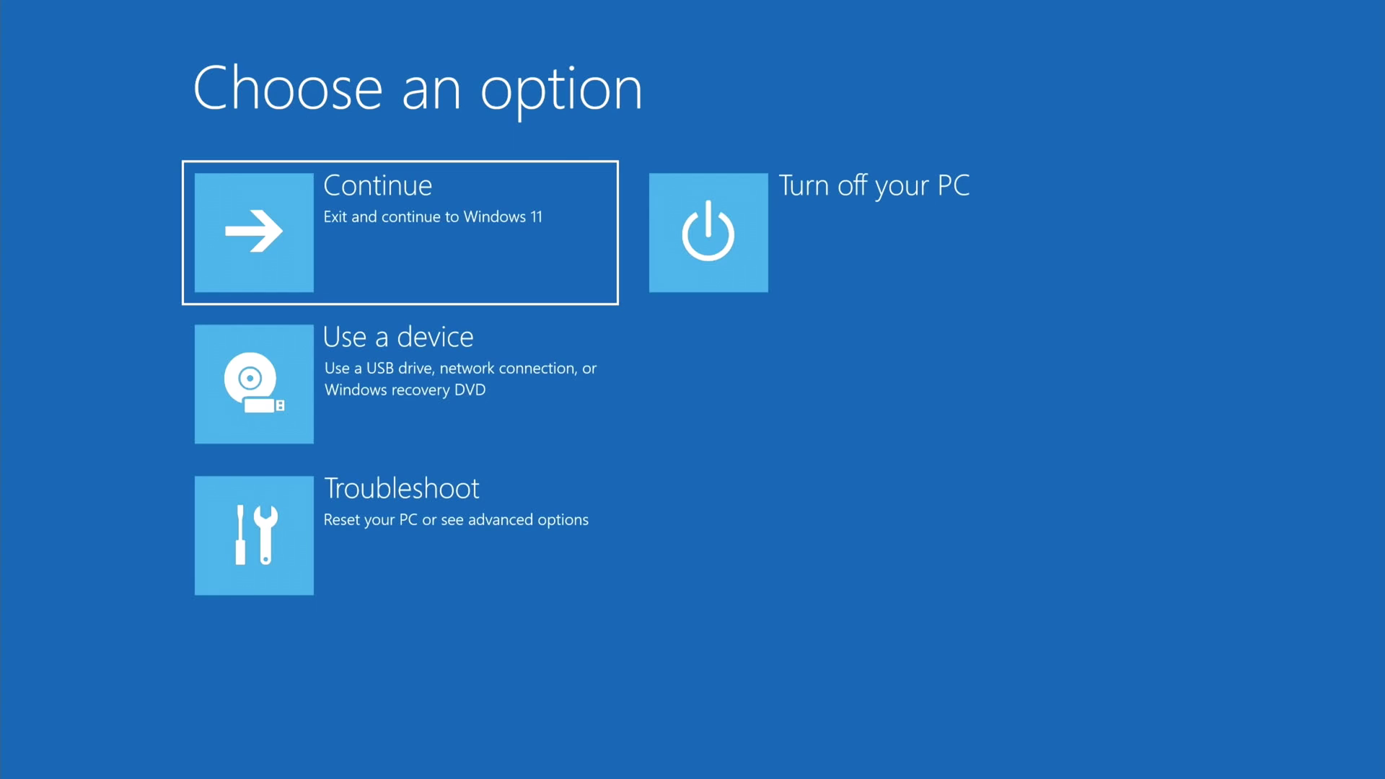
pyautogui.click(351, 518)
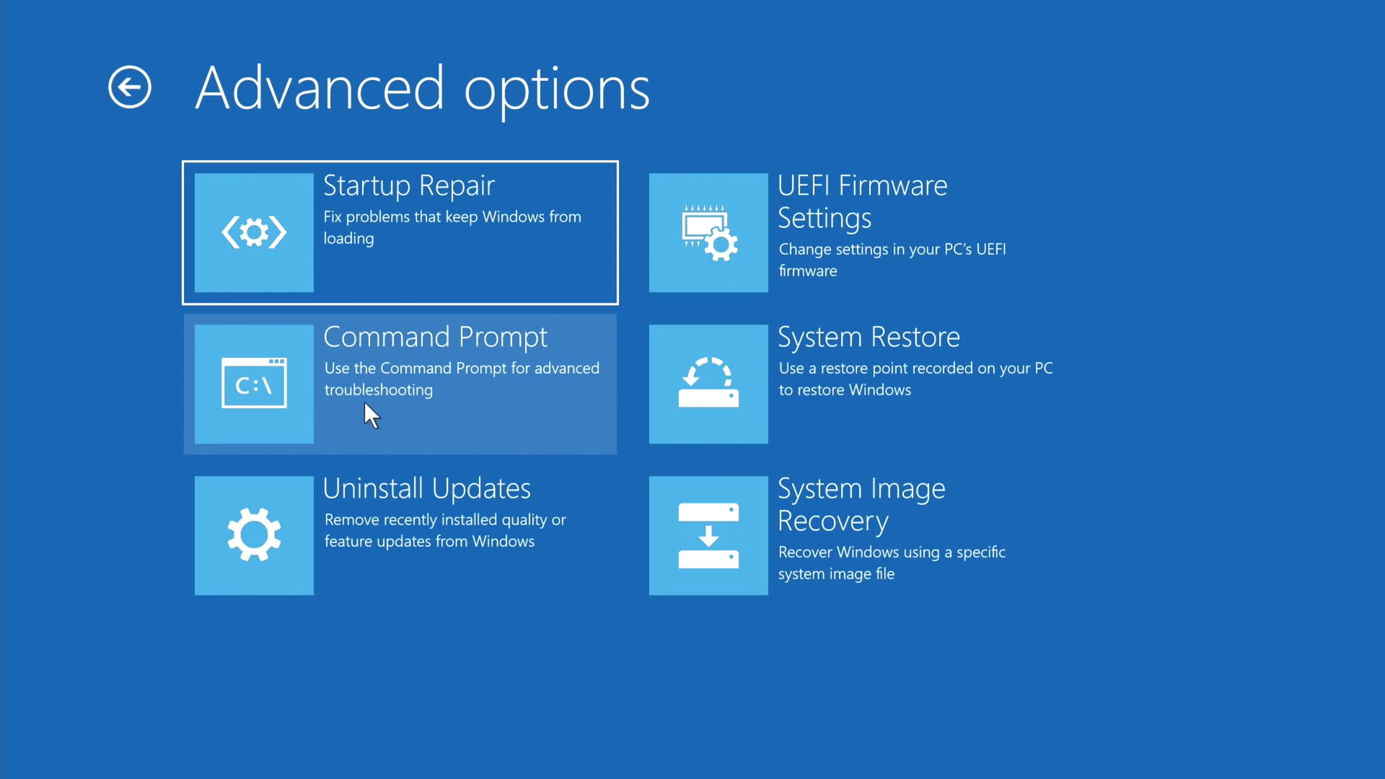
pyautogui.click(368, 361)
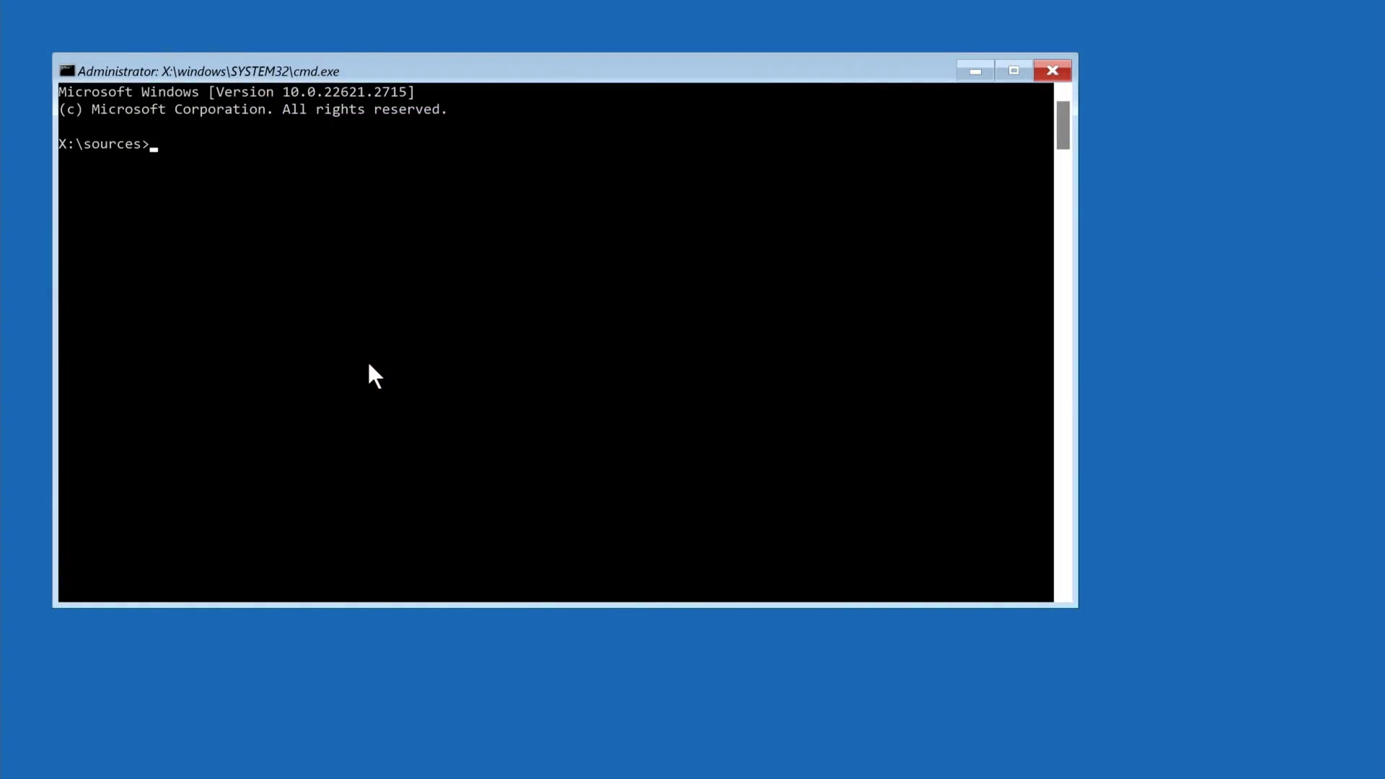
# Run 'bcdedit /set {default} safeboot minimal', then close the Command Prompt window.
pyautogui.write('bcd')
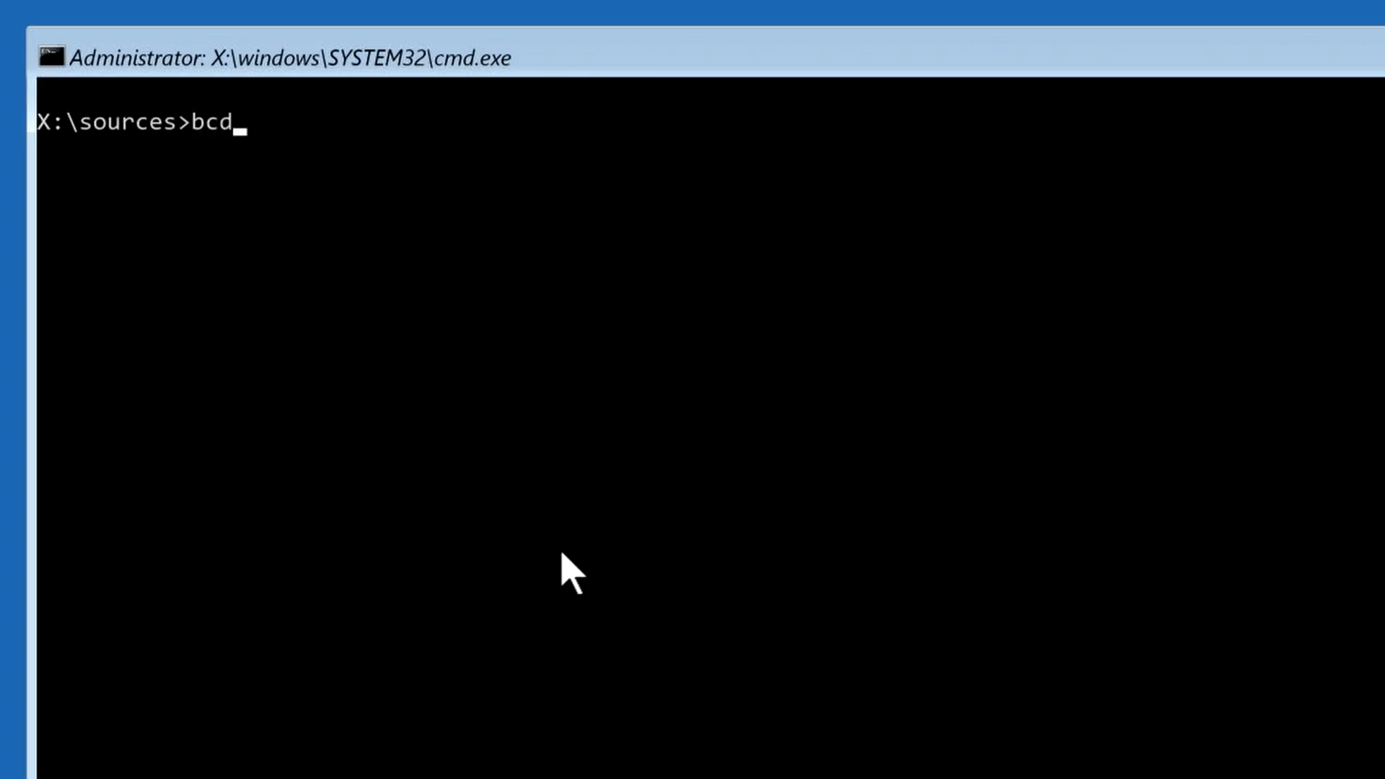
pyautogui.write('edit /set')
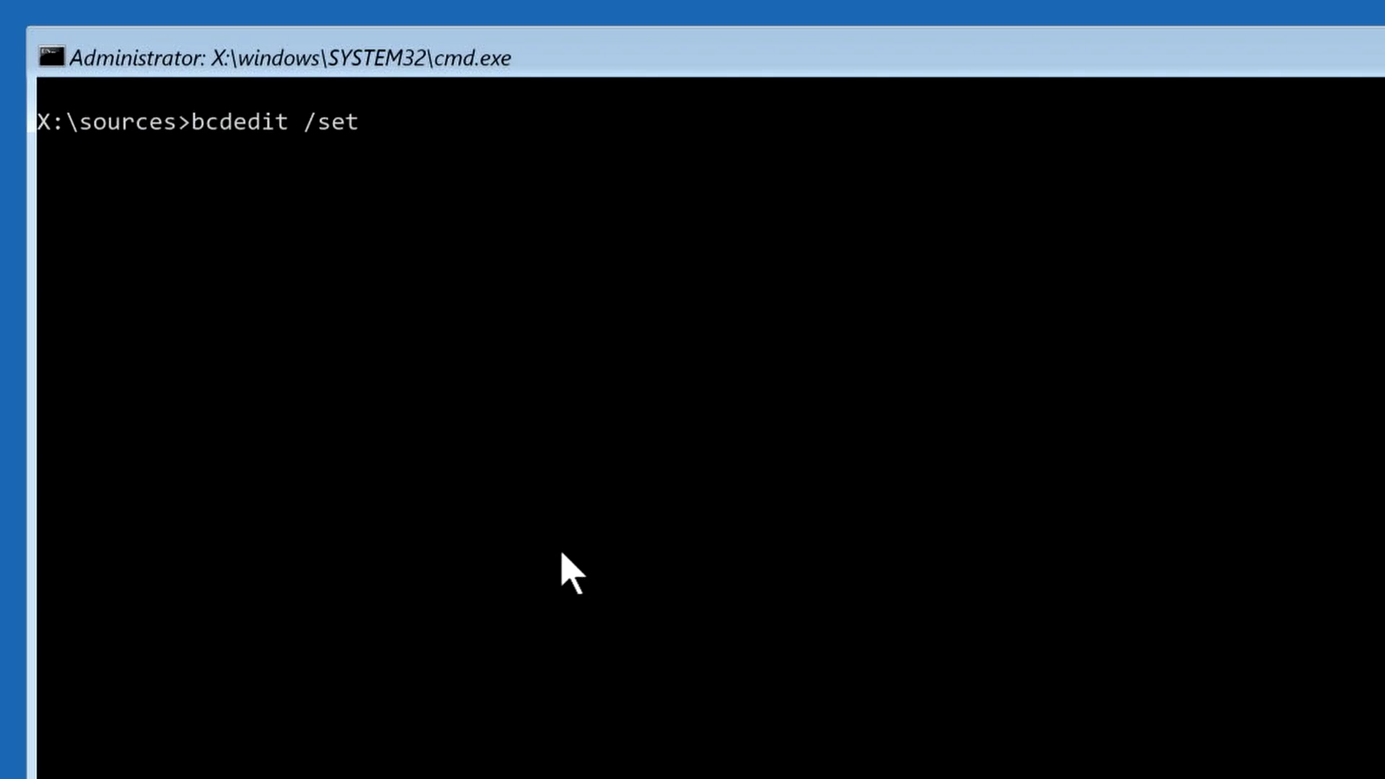
pyautogui.write(' {default')
pyautogui.write('/set {default}')
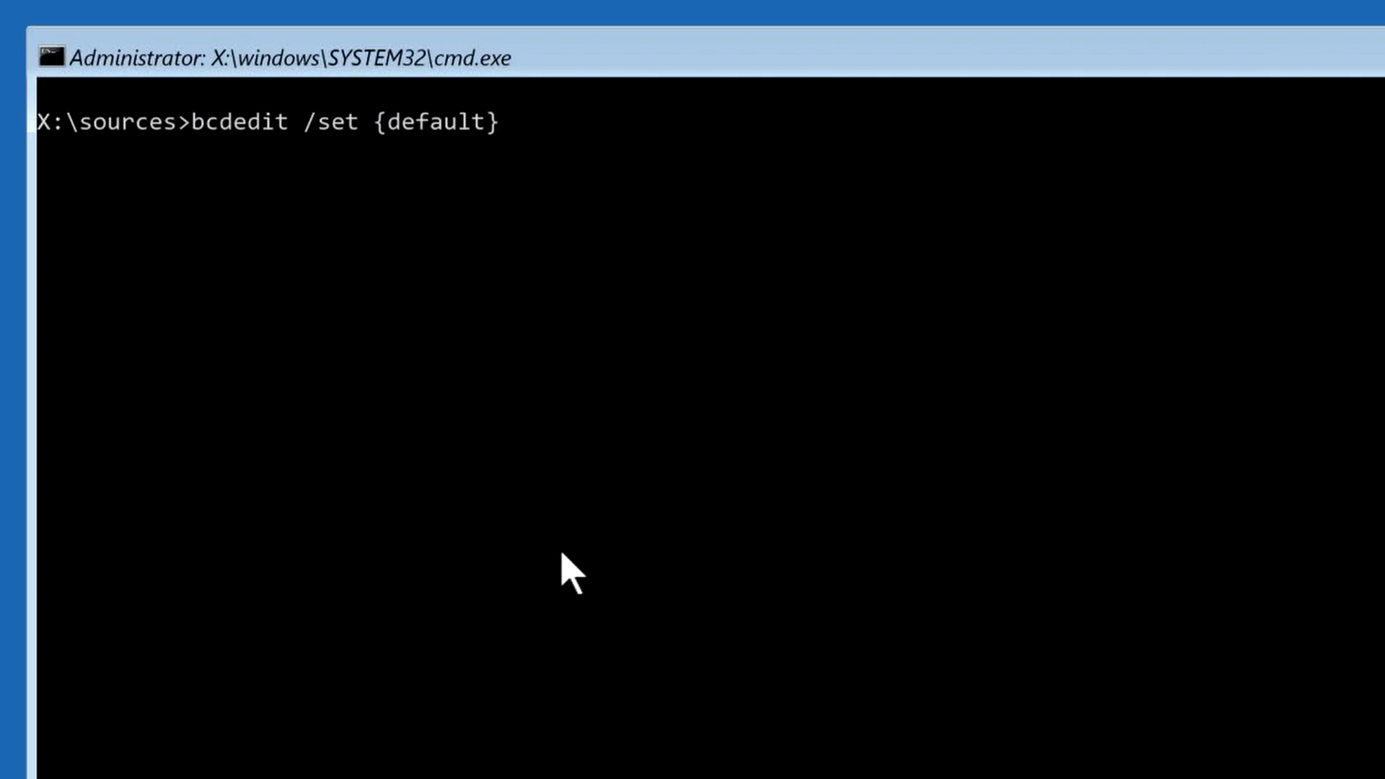
pyautogui.write(' safeboot')
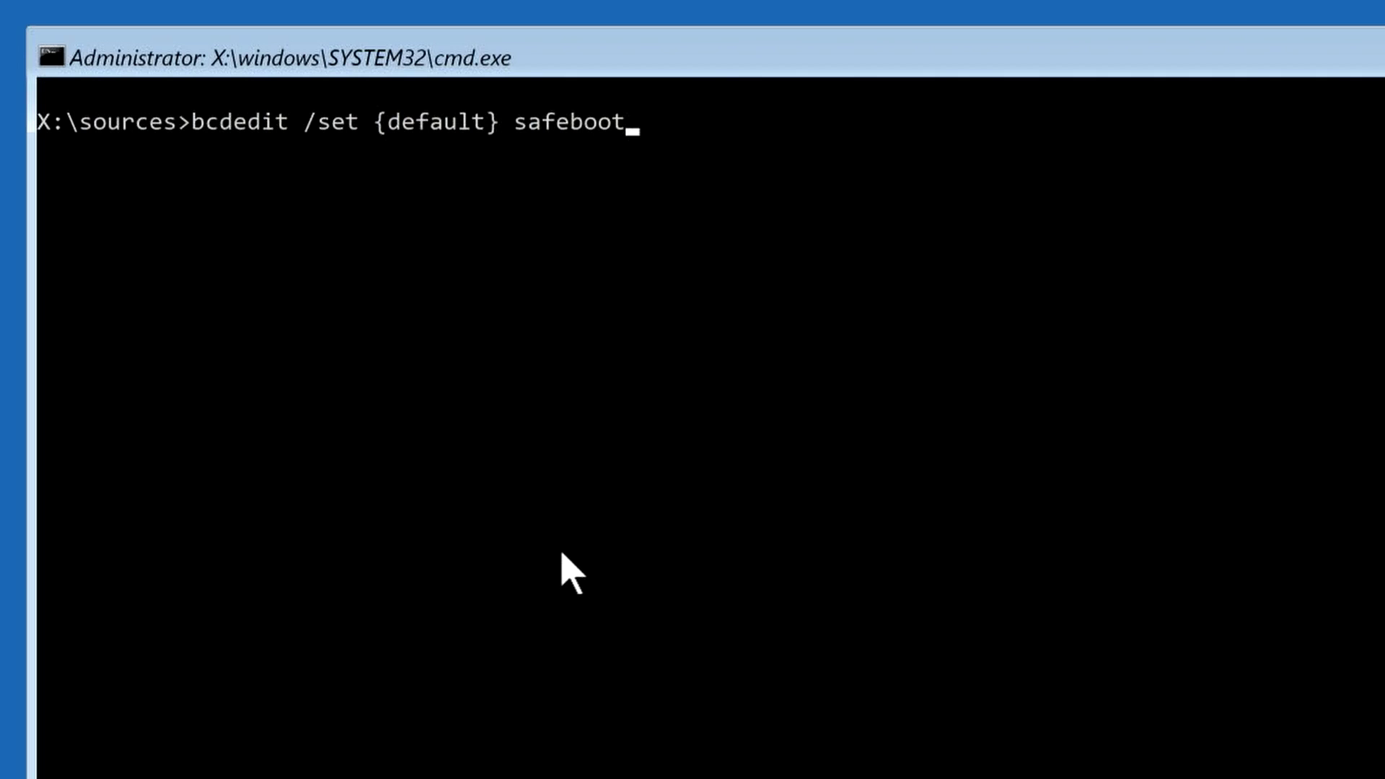
pyautogui.write(' minimal')
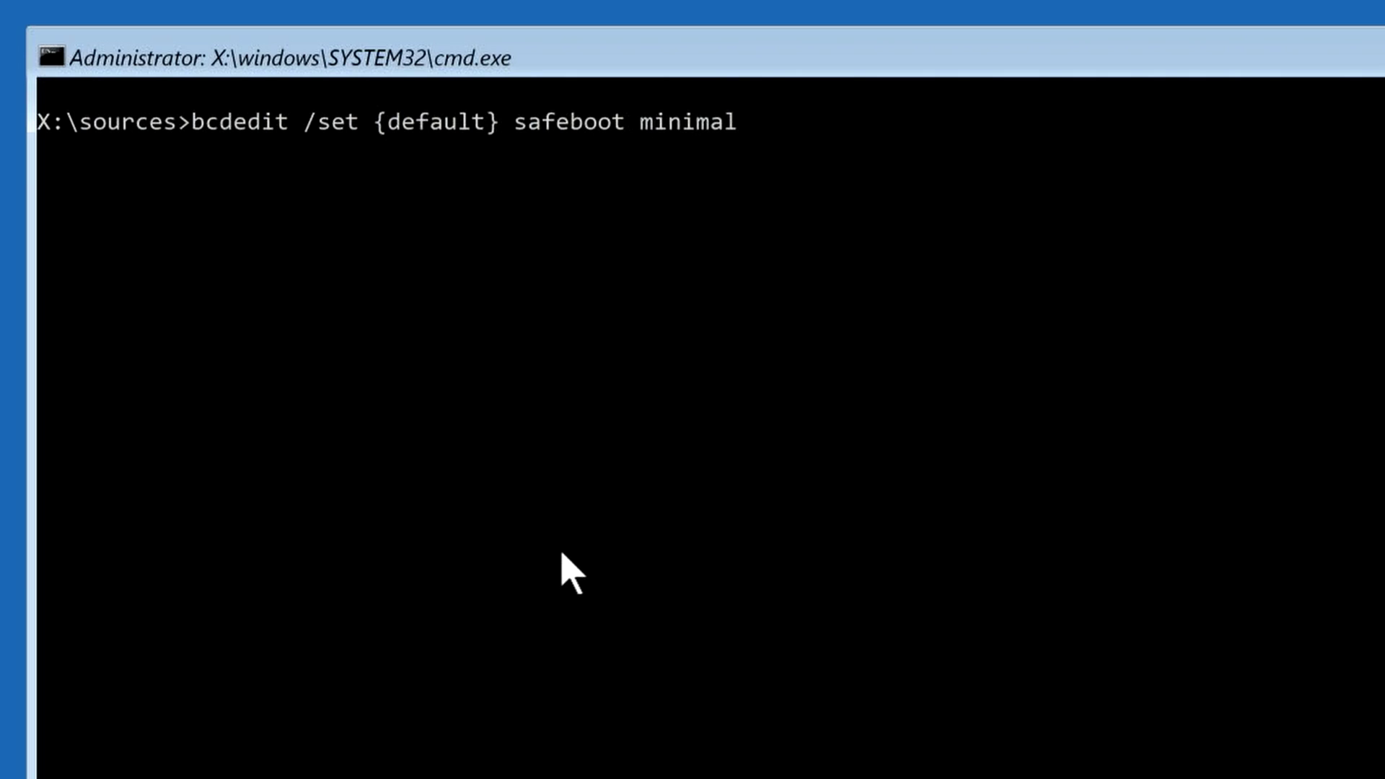
pyautogui.press('Return')
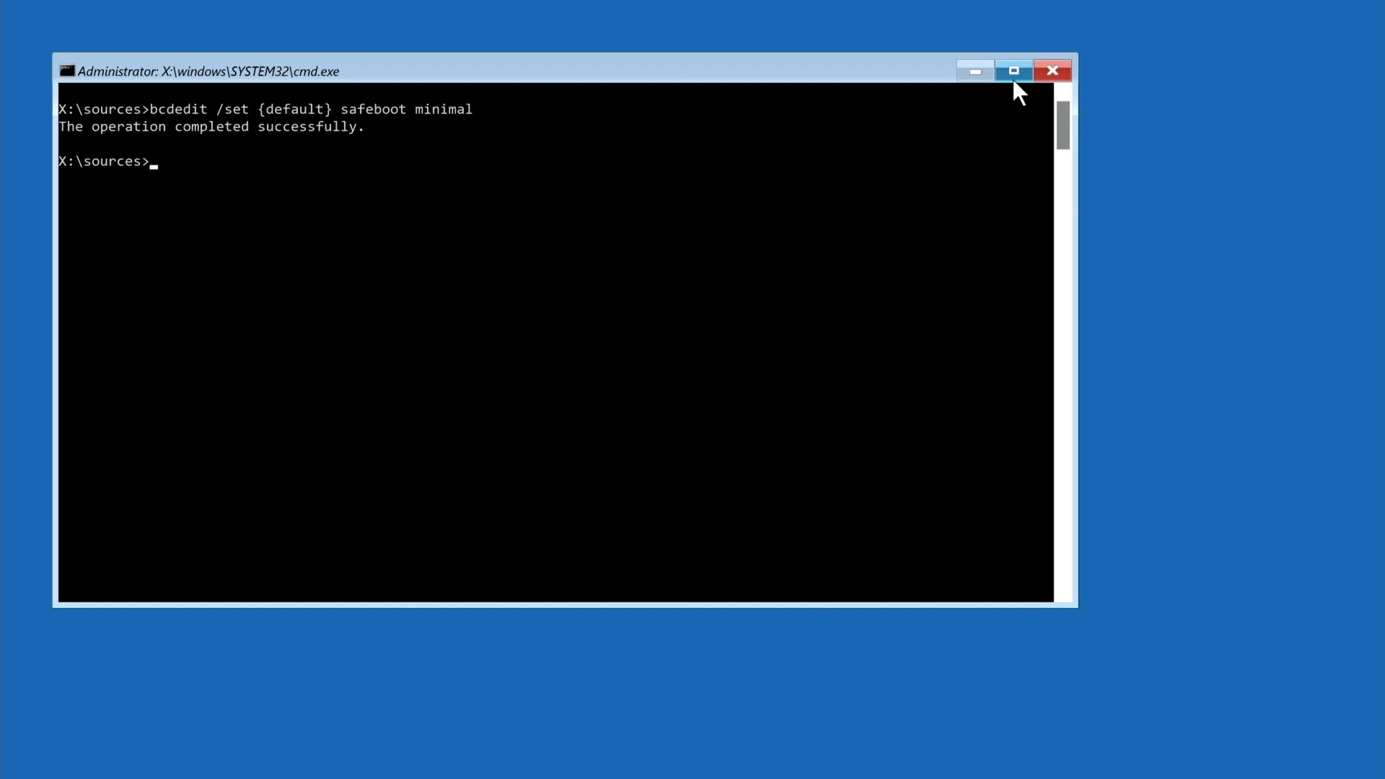
pyautogui.click(1053, 70)
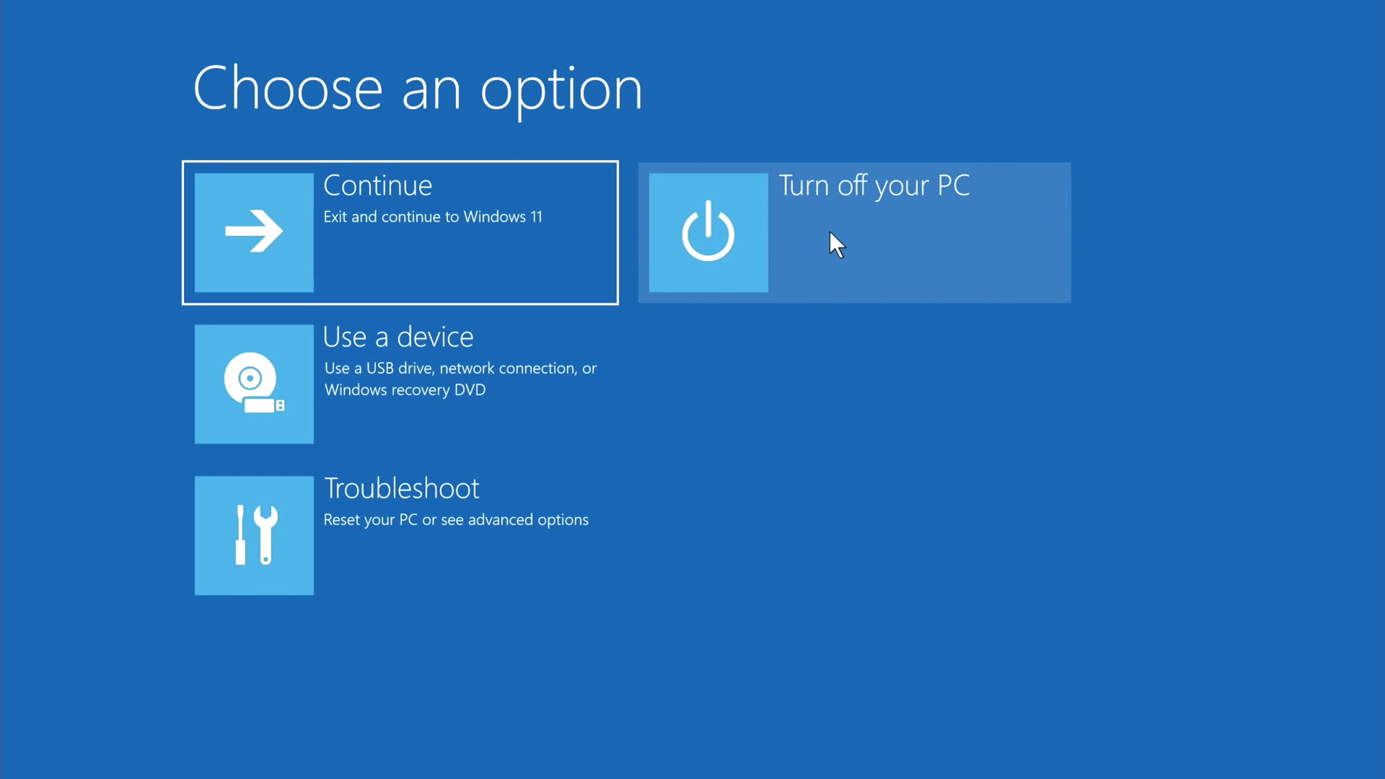